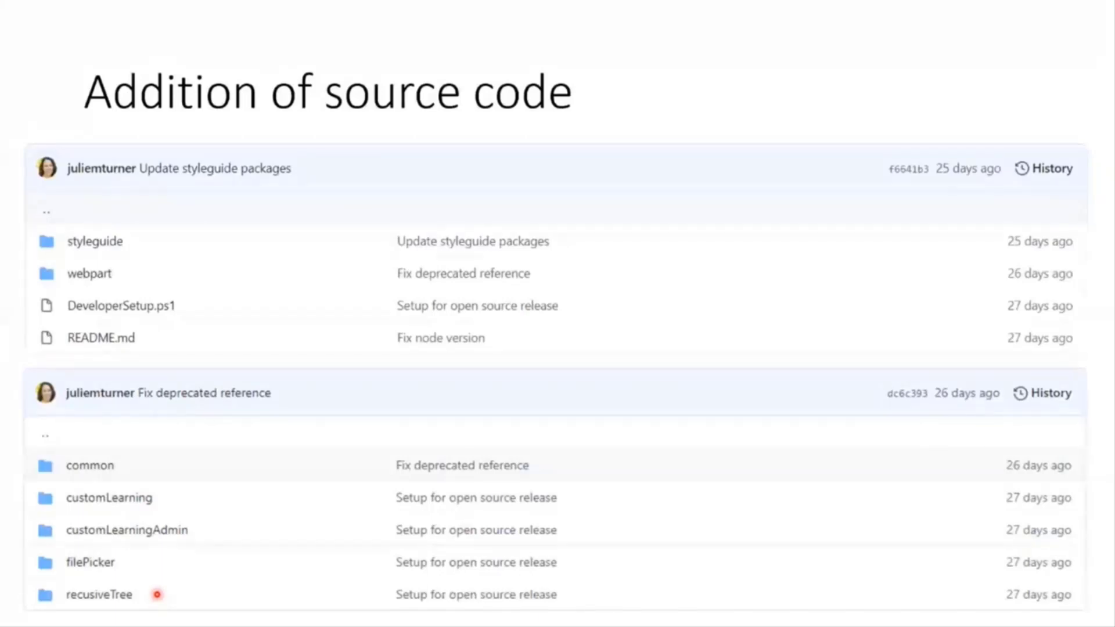
# Step: Advance past the 'Addition of source code' slide to the next slide
pyautogui.press('Right')
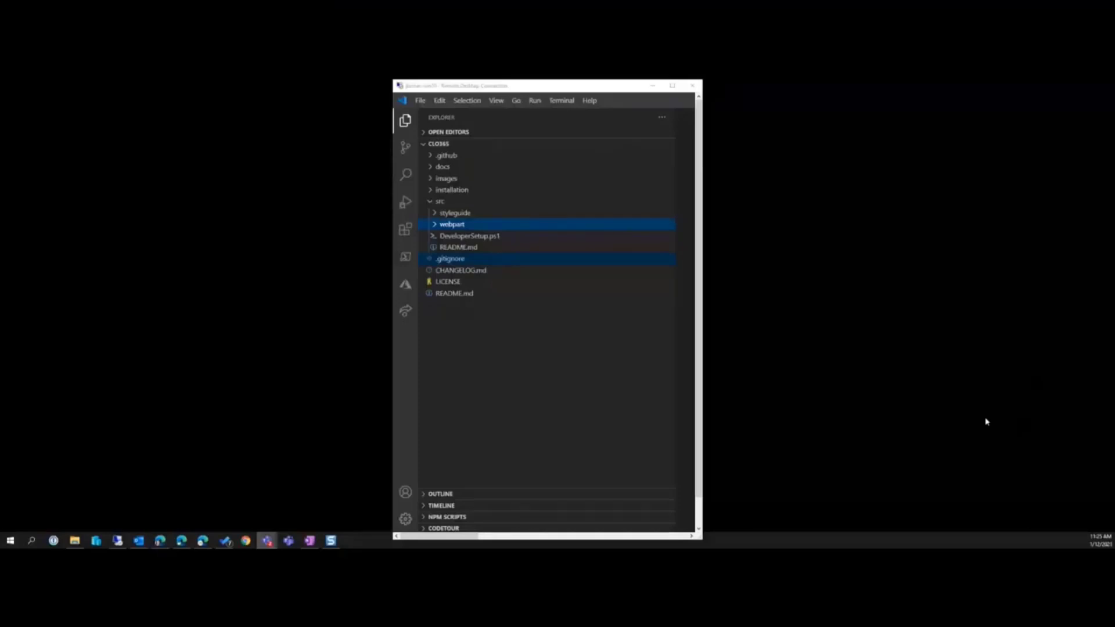
# Step: Browse docs in the clo365 Explorer, peeking into learningpathways and v4, then expanding sss
pyautogui.click(430, 172)
pyautogui.click(431, 169)
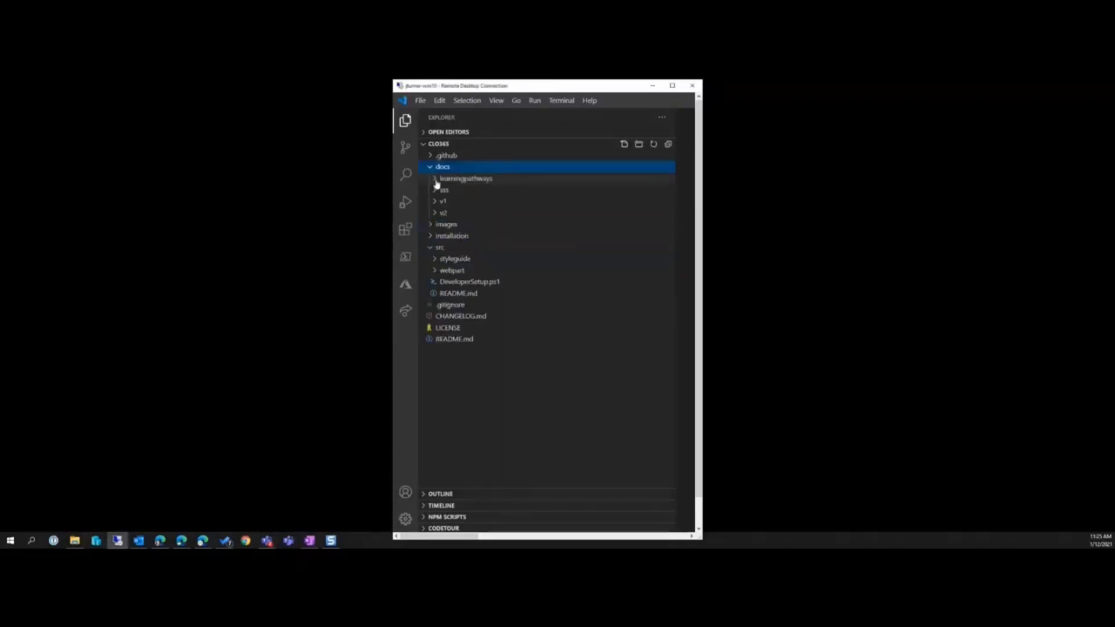
pyautogui.click(436, 180)
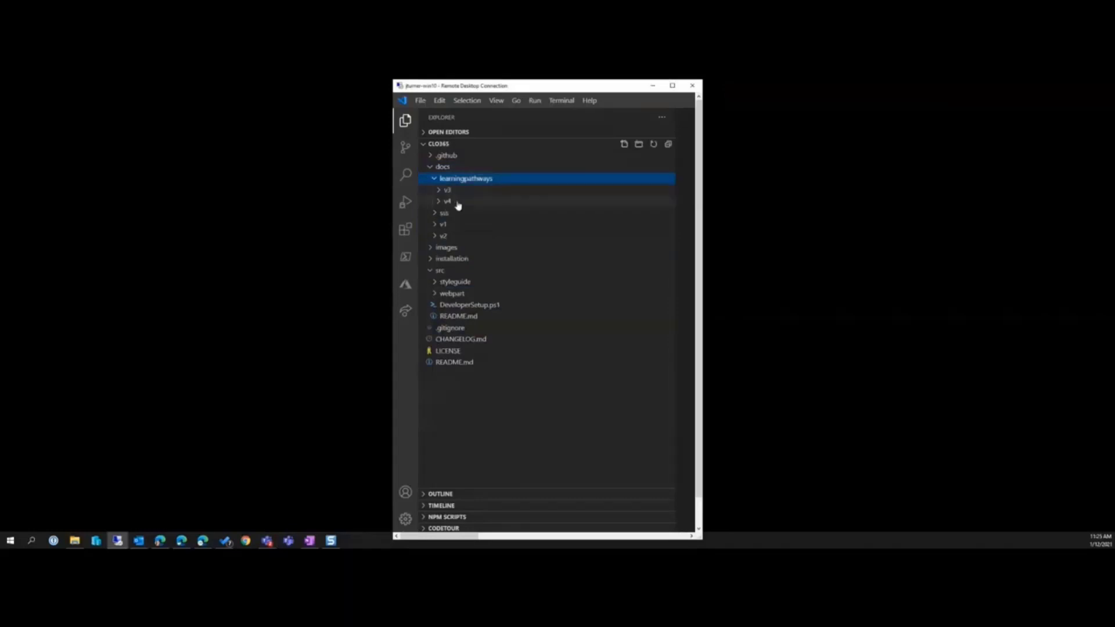
pyautogui.click(440, 203)
pyautogui.click(440, 202)
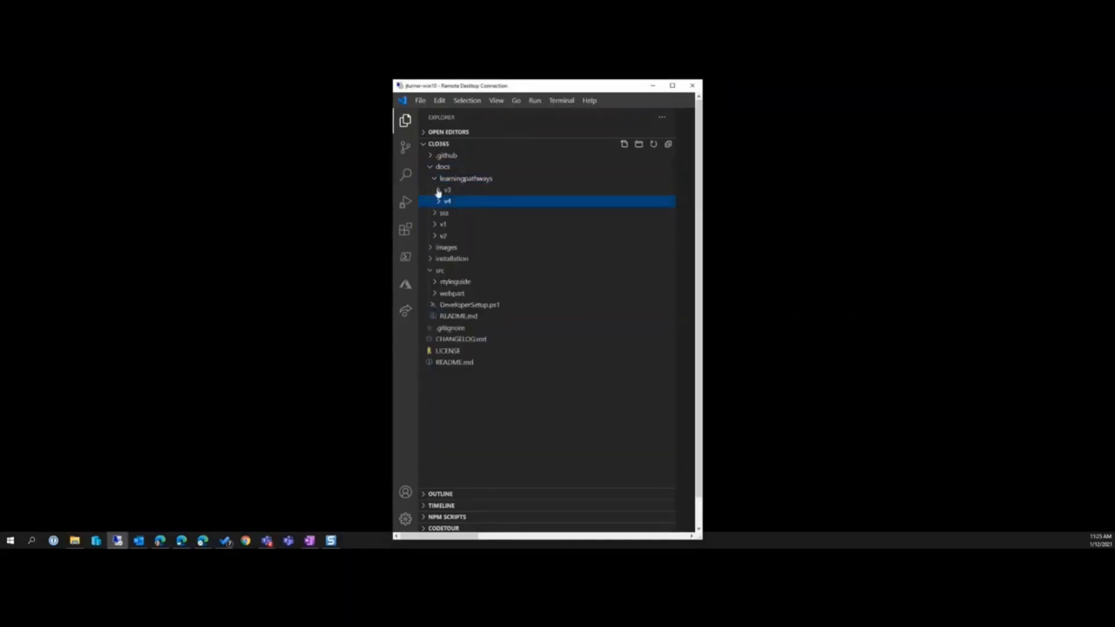
pyautogui.click(435, 180)
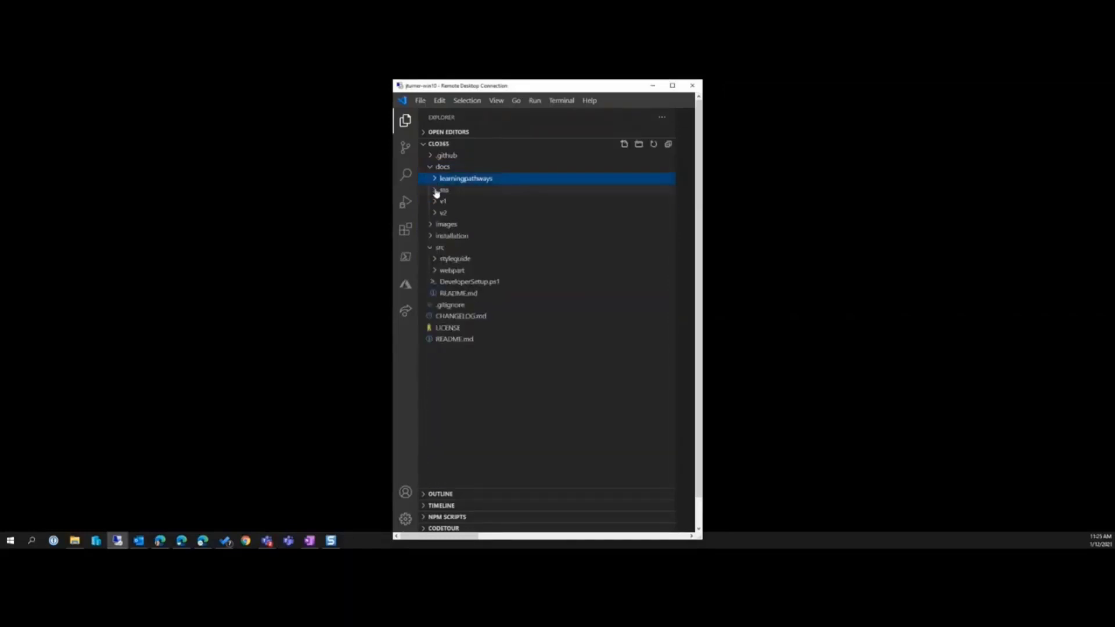
pyautogui.click(434, 192)
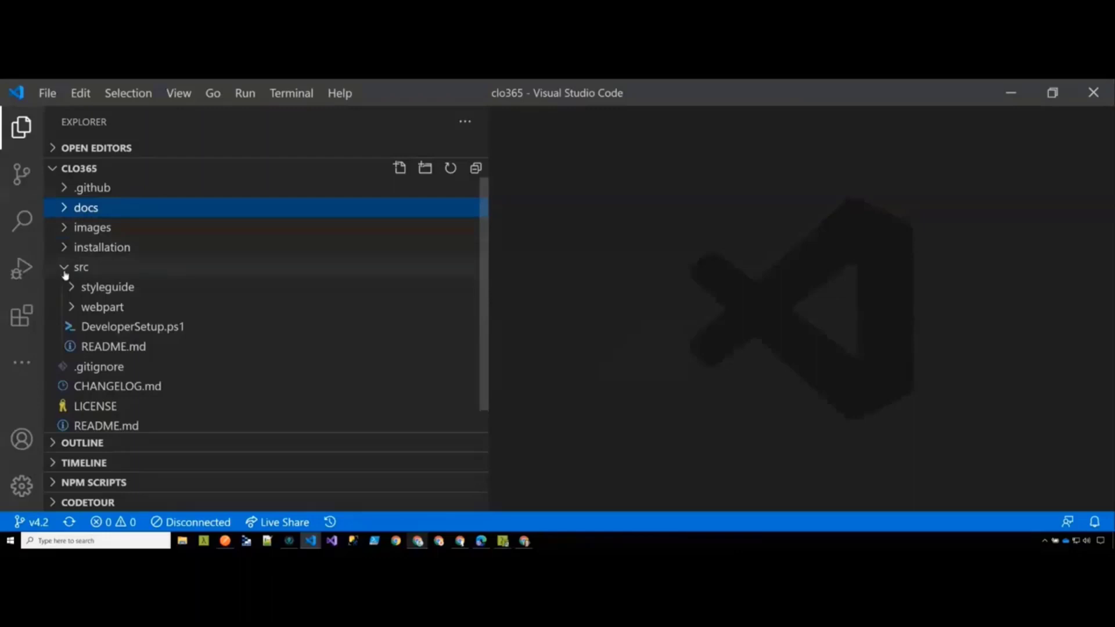
# Step: Check styleguide, then expand webpart and inspect its sharepoint solution folder with customlearning.sppkg
pyautogui.click(71, 287)
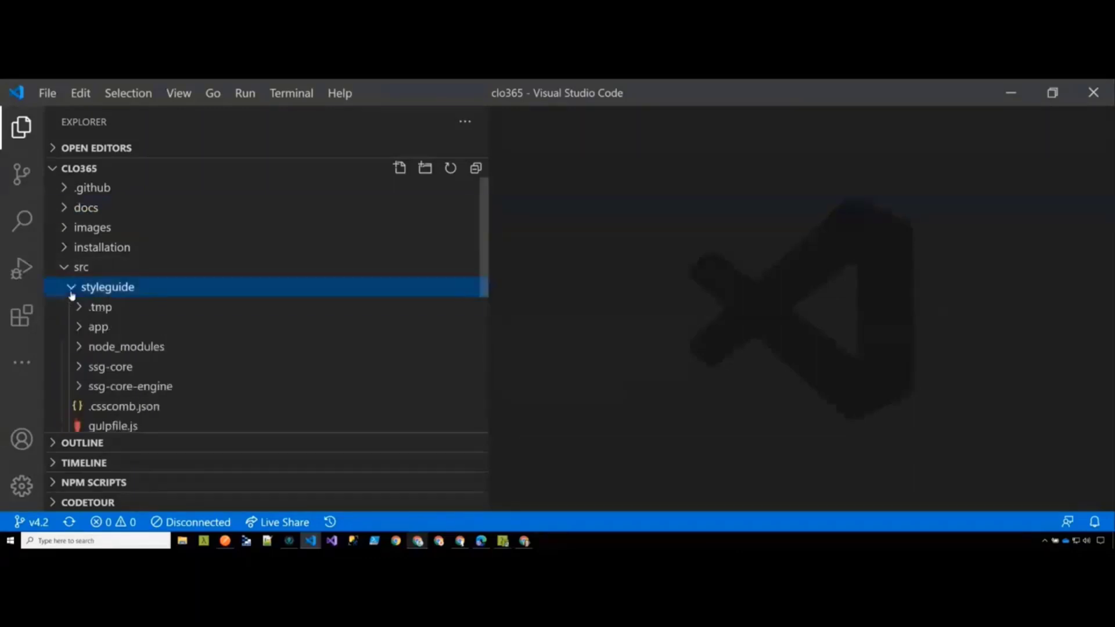
pyautogui.click(70, 291)
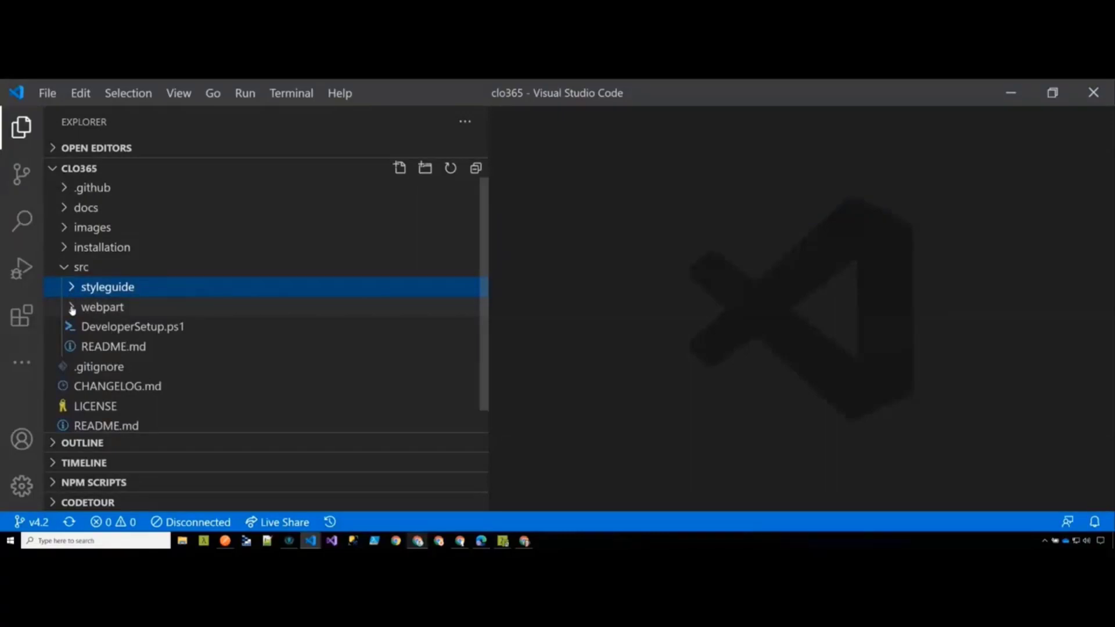
pyautogui.click(72, 308)
pyautogui.scroll(-2, 84, 370)
pyautogui.scroll(2, 84, 371)
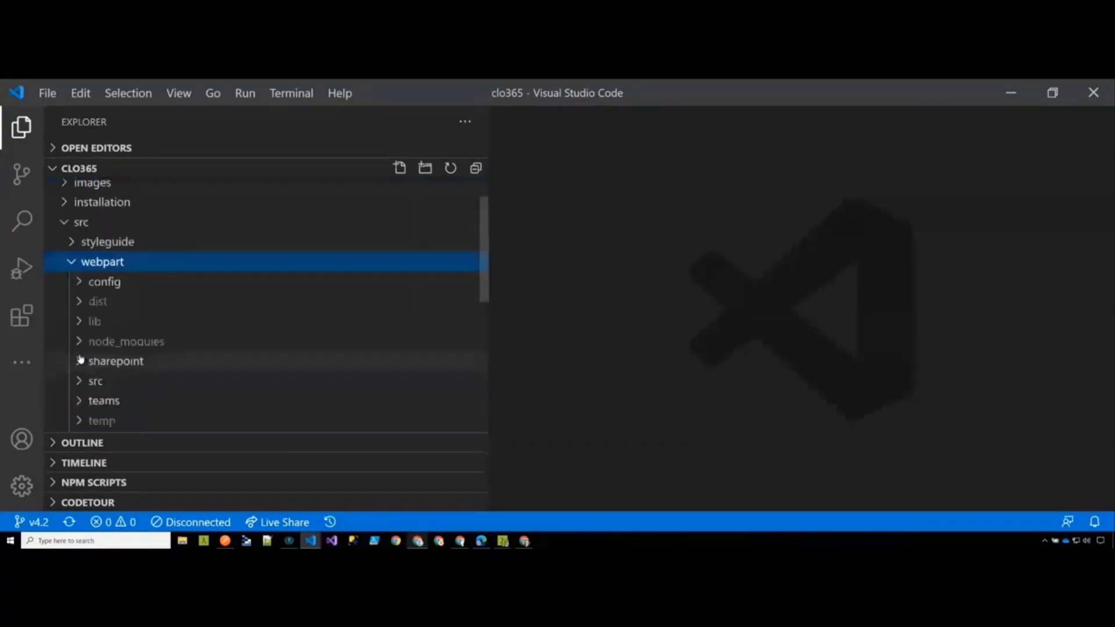
pyautogui.click(82, 362)
pyautogui.scroll(-1, 79, 363)
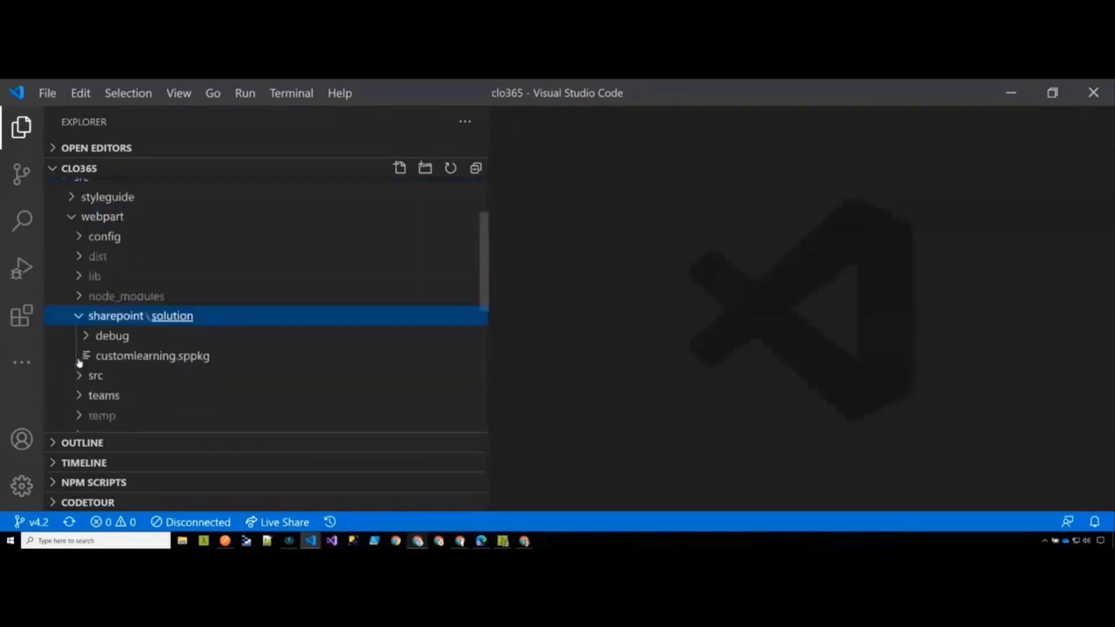
pyautogui.scroll(-1, 81, 348)
pyautogui.click(79, 270)
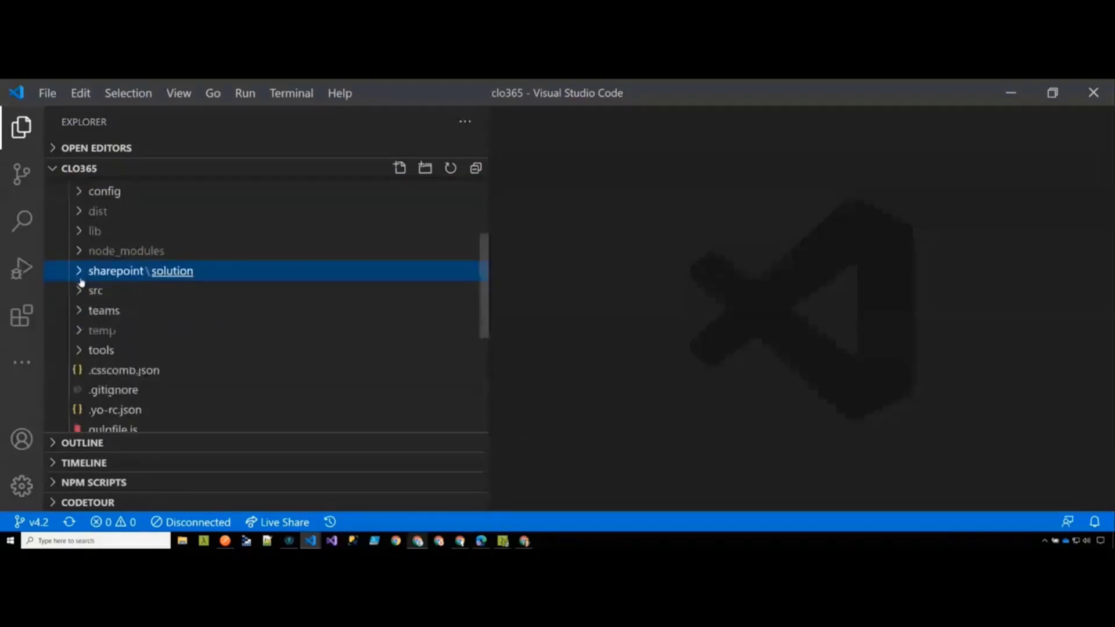
# Step: Expand and collapse the webpart's src and webparts folders to review the web part source
pyautogui.click(79, 294)
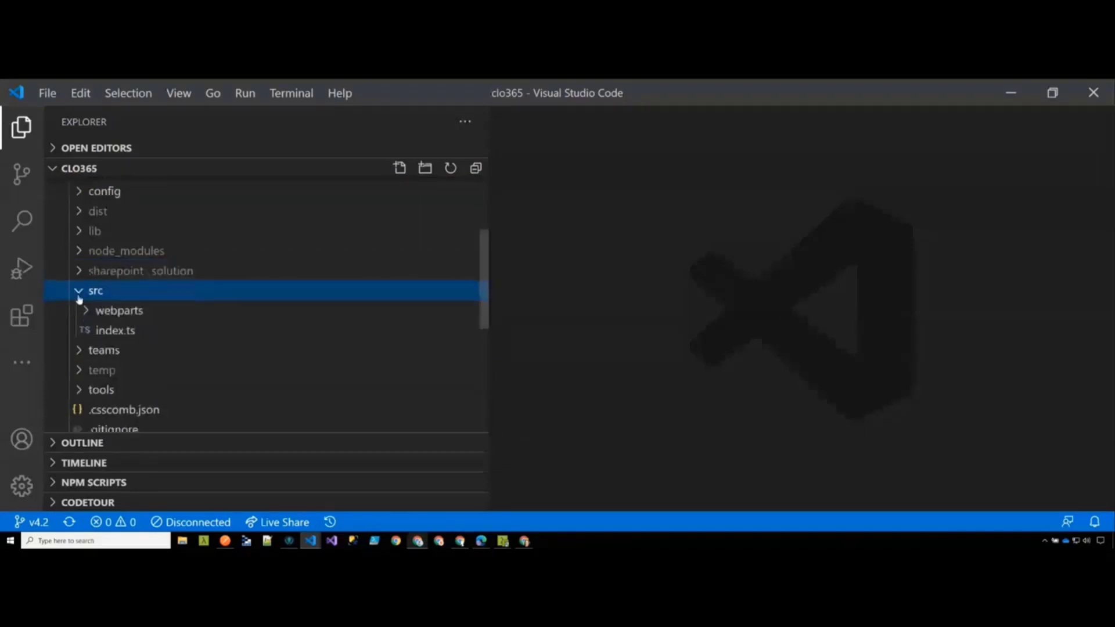
pyautogui.click(85, 311)
pyautogui.scroll(-1, 90, 326)
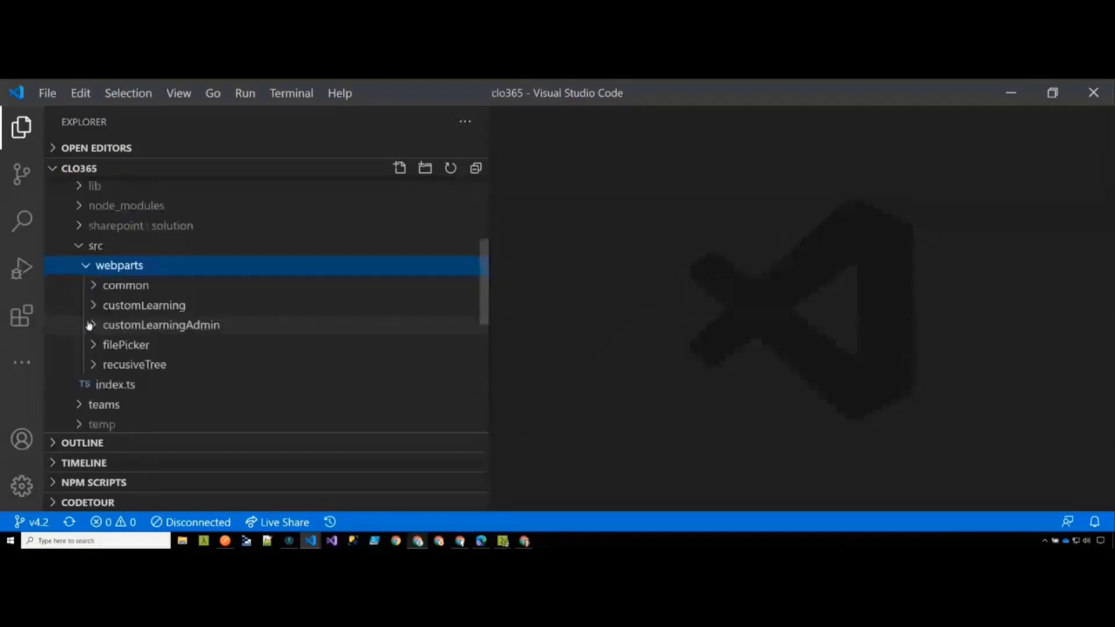
pyautogui.click(86, 267)
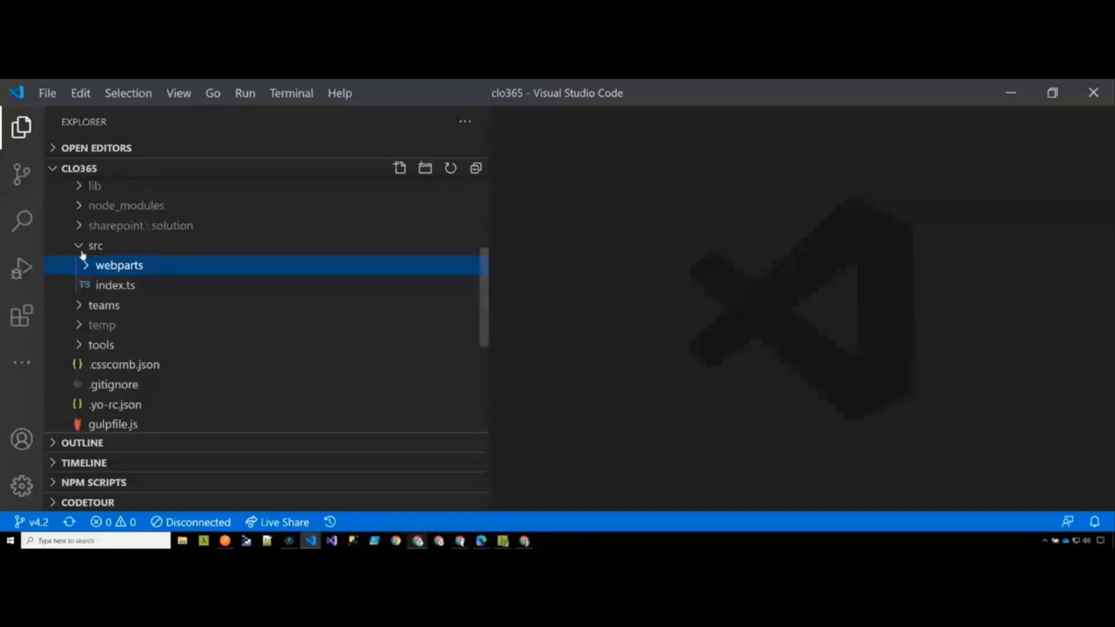
pyautogui.click(81, 248)
pyautogui.scroll(3, 298, 344)
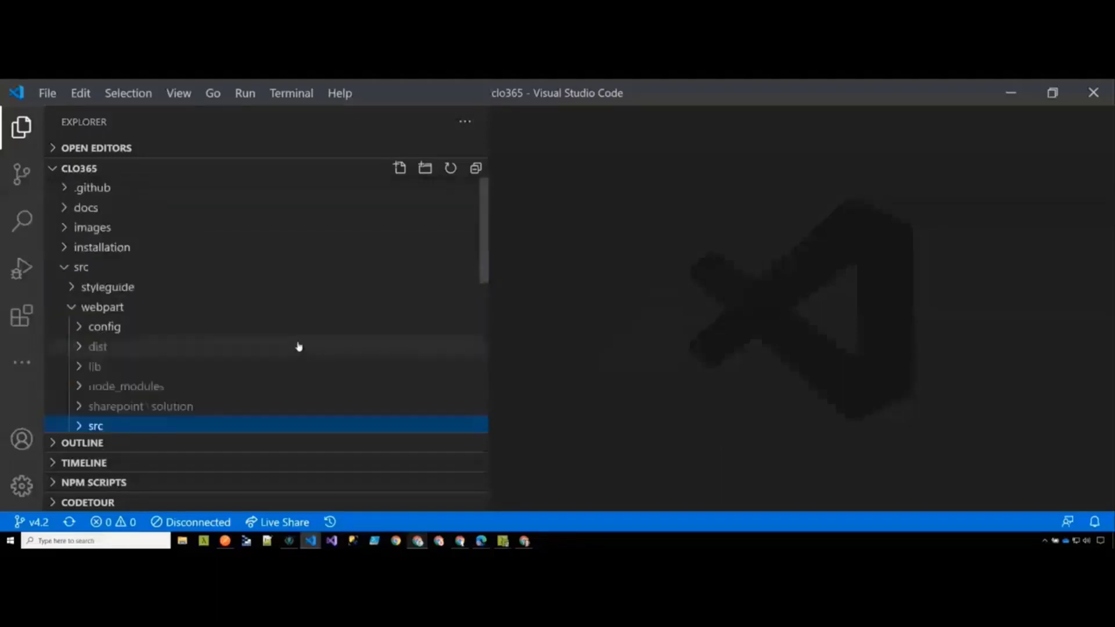
# Step: Minimize VS Code, bring up Teams learning pathways, and switch to the full-size CustomLearningAdmin page
pyautogui.click(1011, 95)
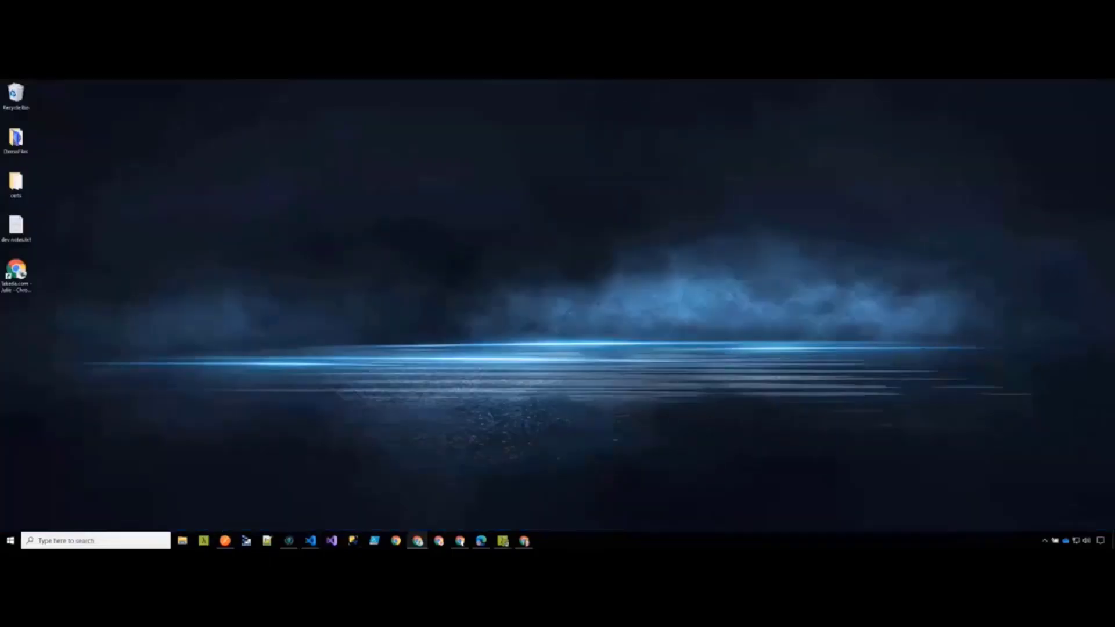
pyautogui.click(417, 540)
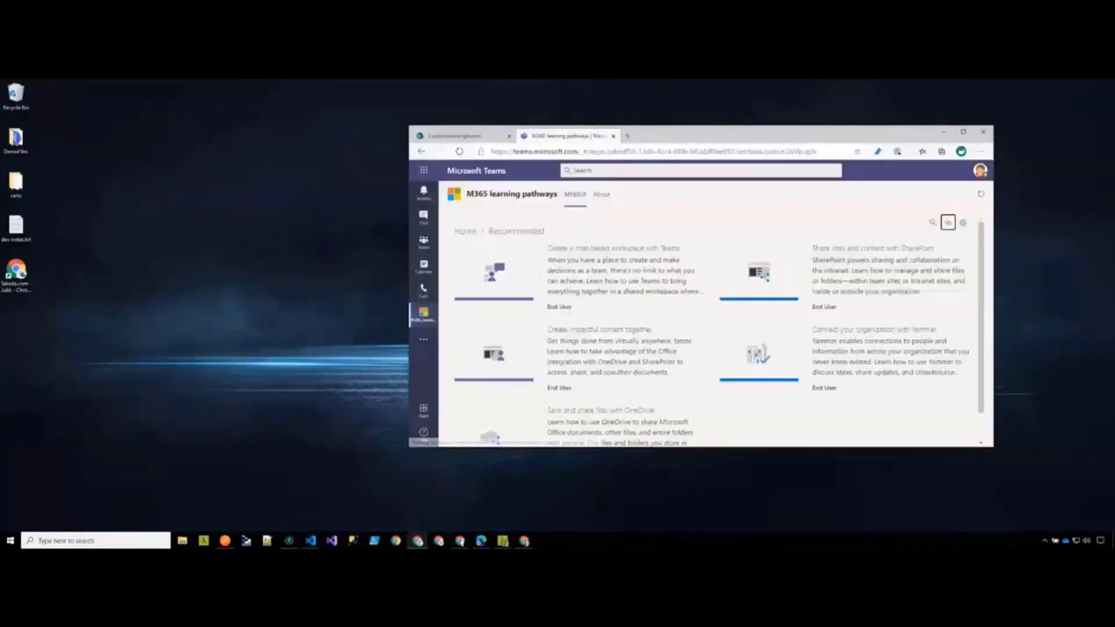
pyautogui.doubleClick(456, 135)
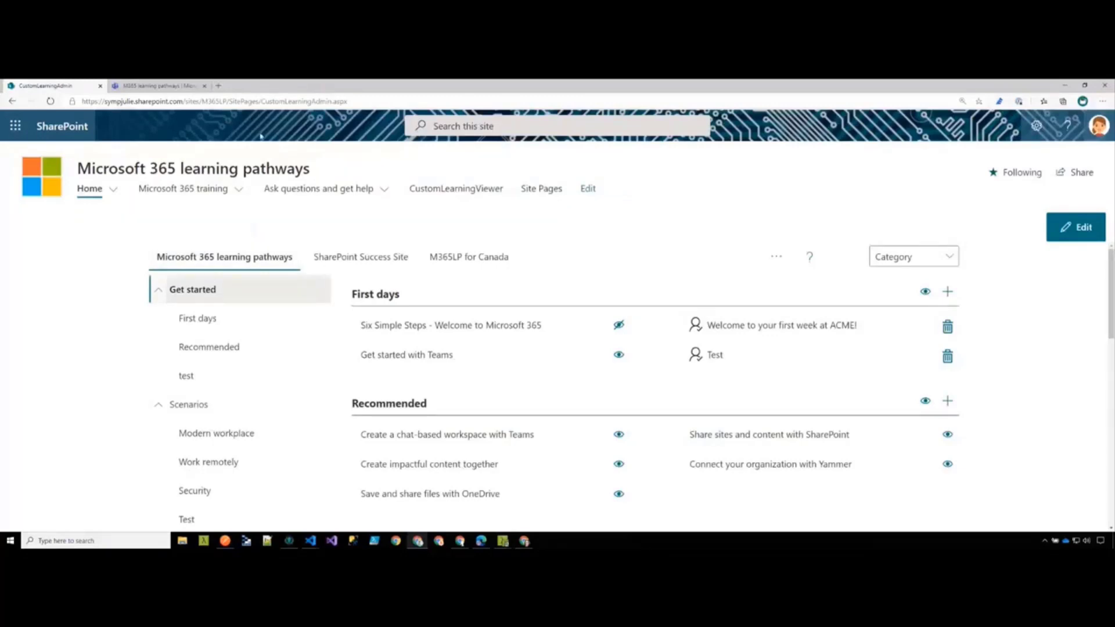
# Step: Change the page address from CustomLearningAdmin to CustomLearningViewer
pyautogui.moveTo(312, 101); pyautogui.dragTo(334, 101)
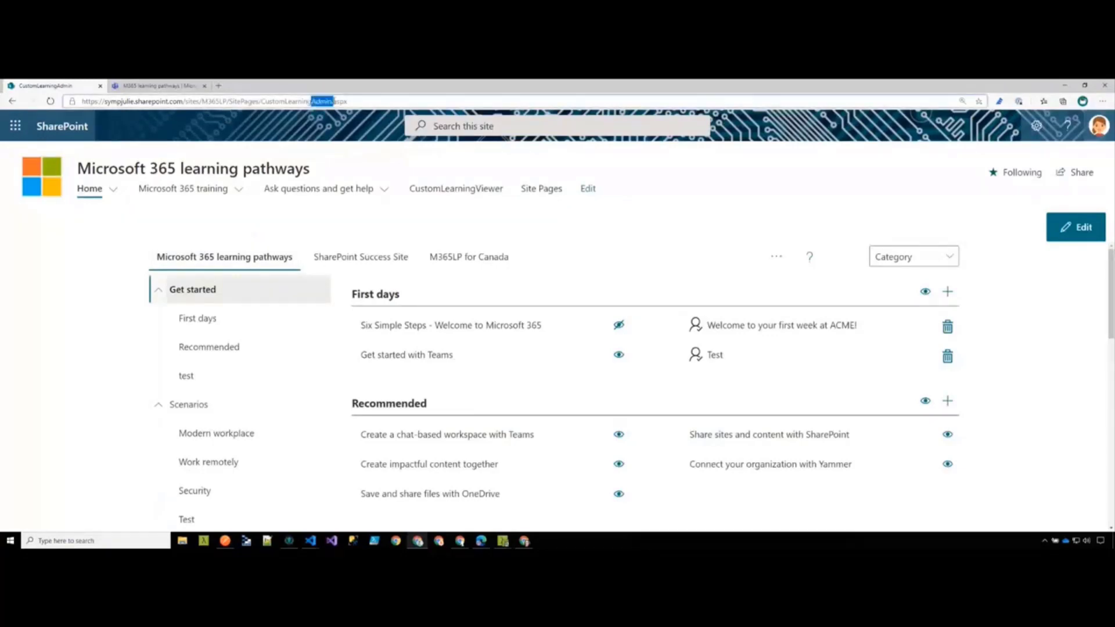
pyautogui.write('Viewer')
pyautogui.press('Return')
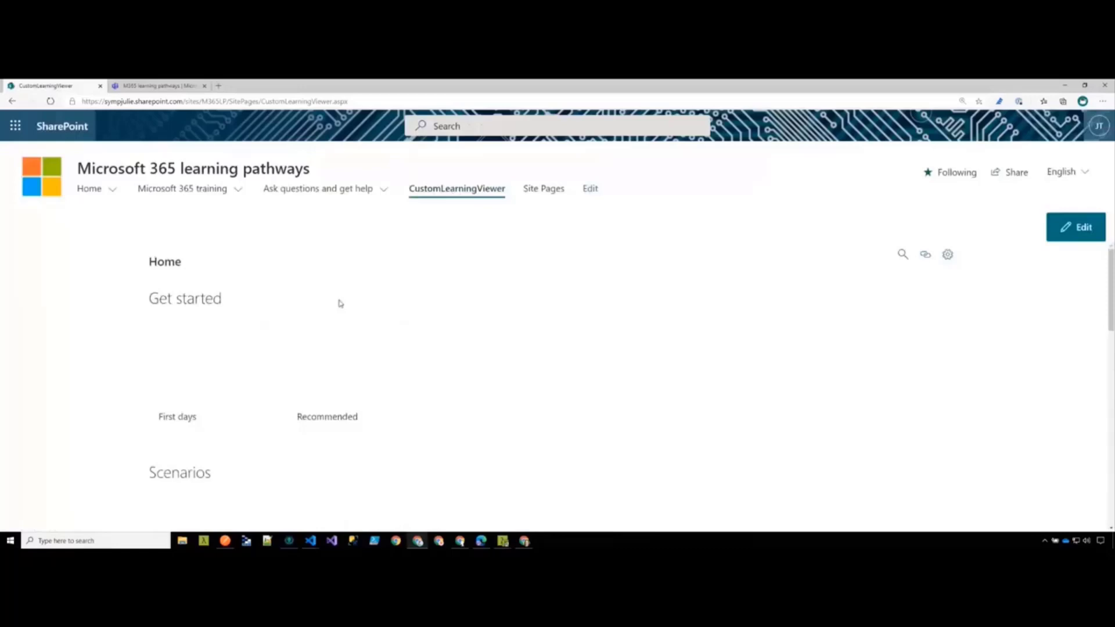
# Step: Open the 'Create a chat-based workspace with Teams' playlist, select its share link, then return Home
pyautogui.click(326, 376)
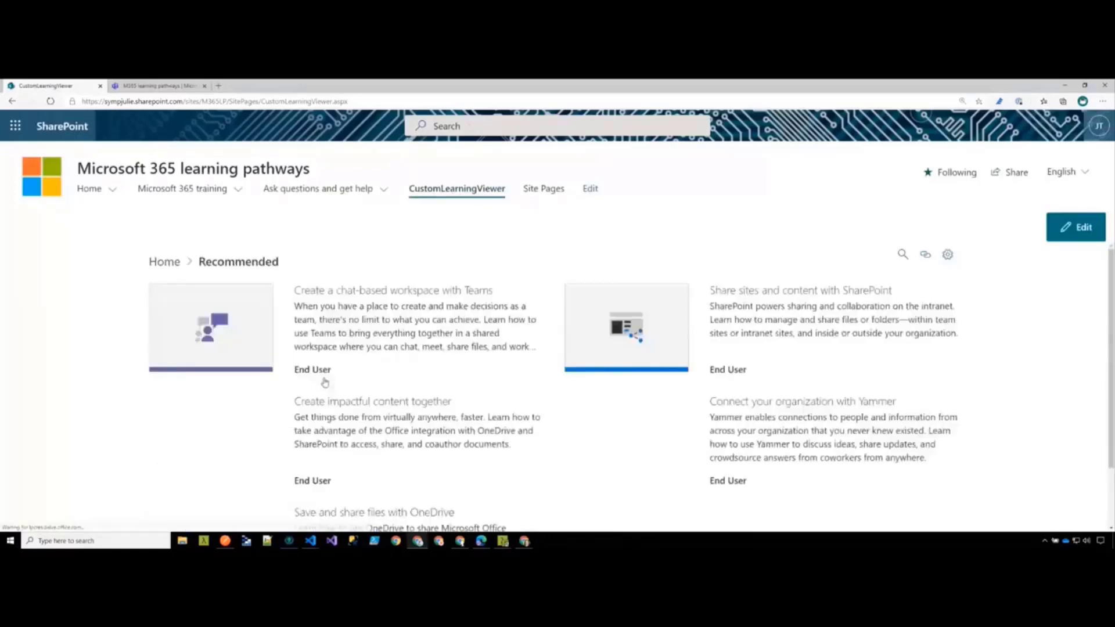
pyautogui.click(249, 349)
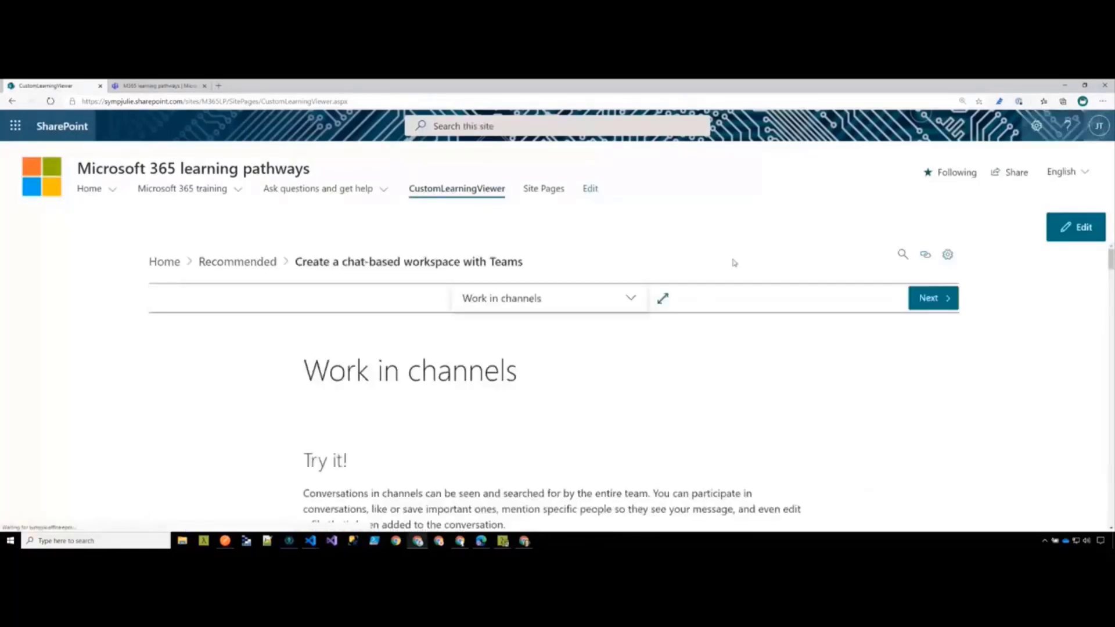
pyautogui.click(925, 254)
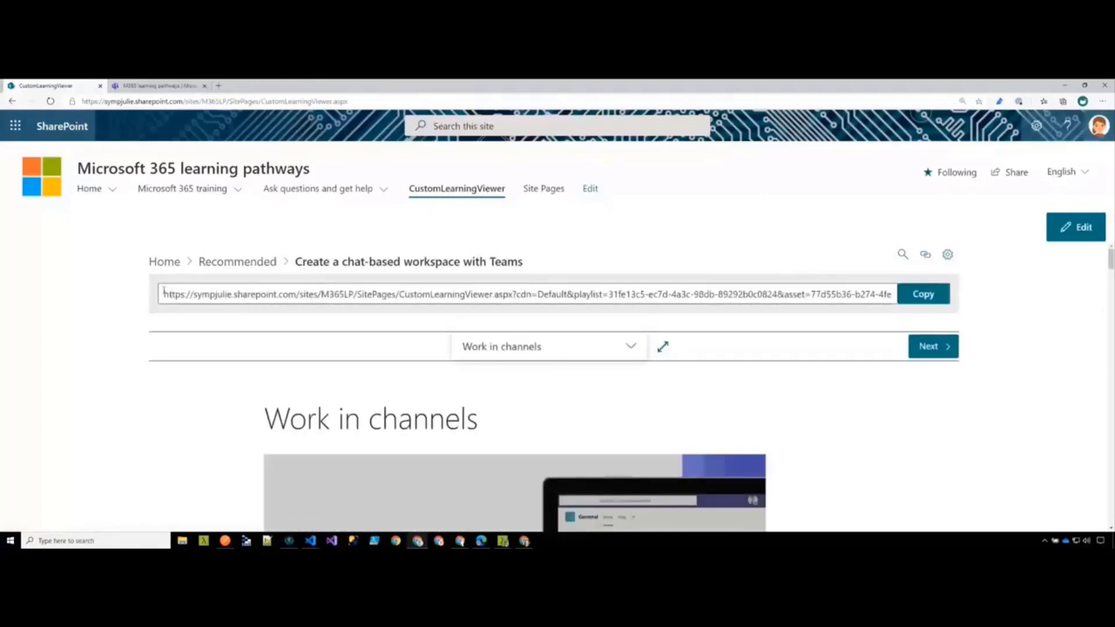
pyautogui.moveTo(164, 295); pyautogui.dragTo(653, 281)
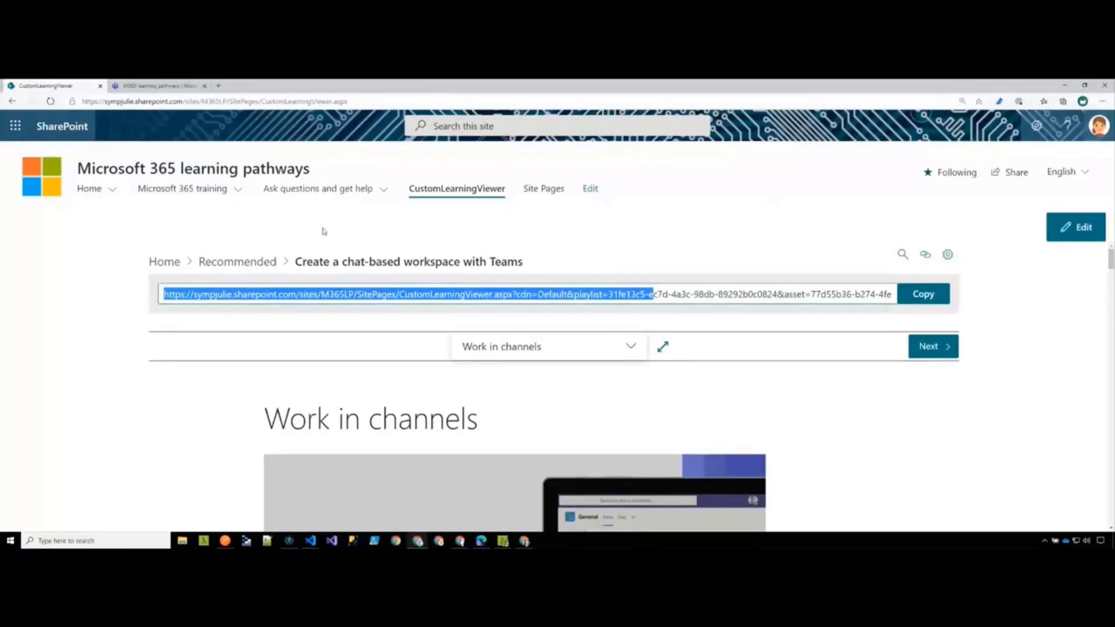
pyautogui.click(177, 264)
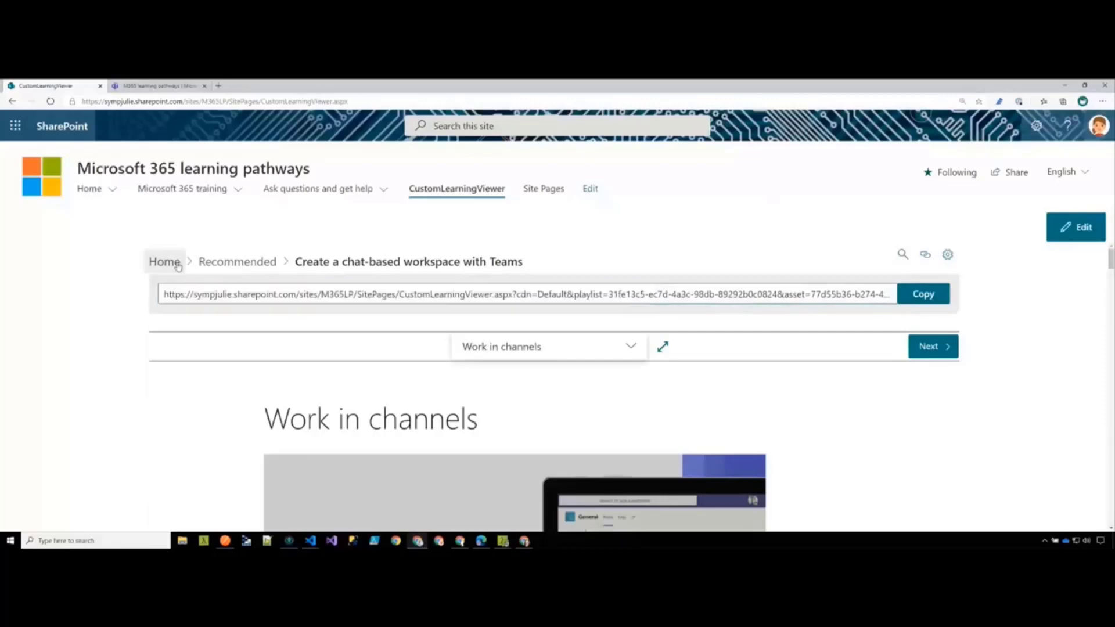
# Step: Copy the chat-based workspace playlist's share link in Teams, then return to the SharePoint viewer
pyautogui.click(146, 87)
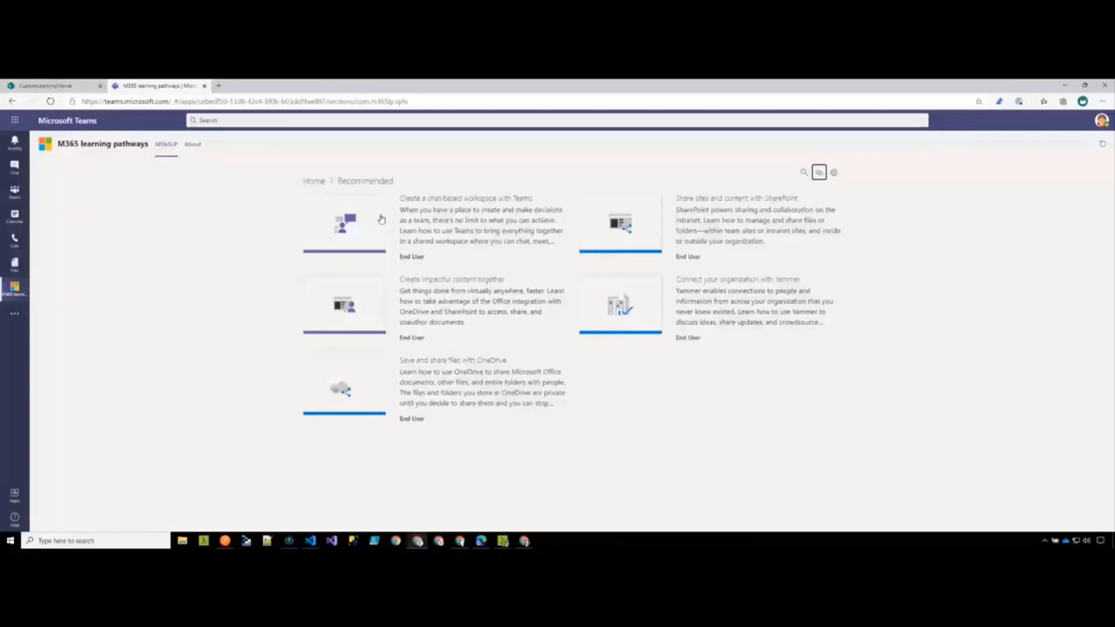
pyautogui.click(375, 220)
pyautogui.click(817, 173)
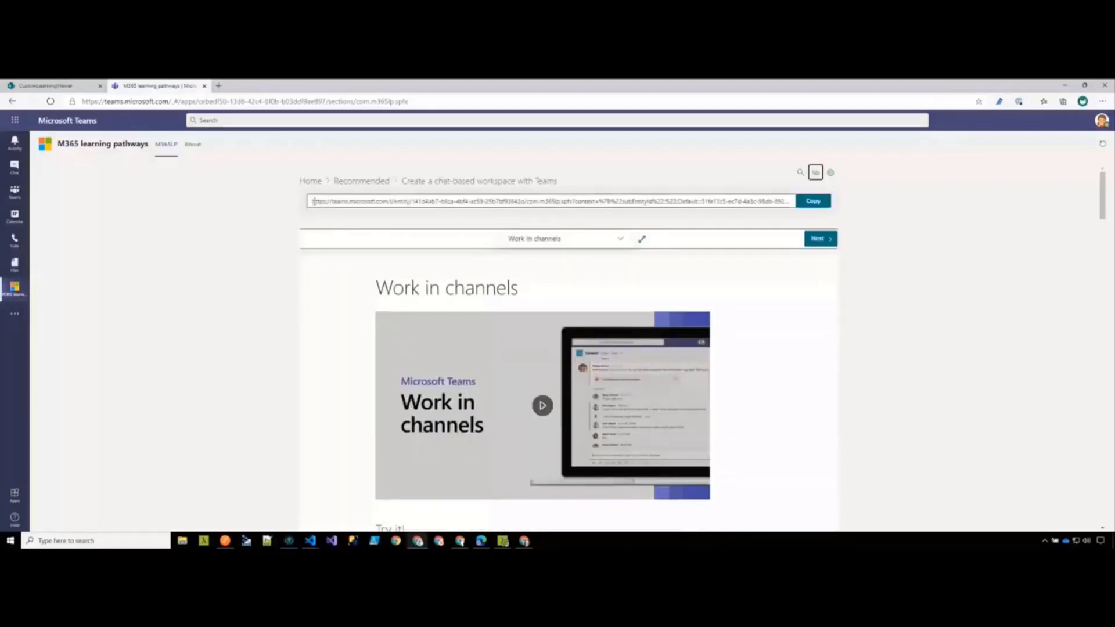
pyautogui.moveTo(312, 200); pyautogui.dragTo(744, 201)
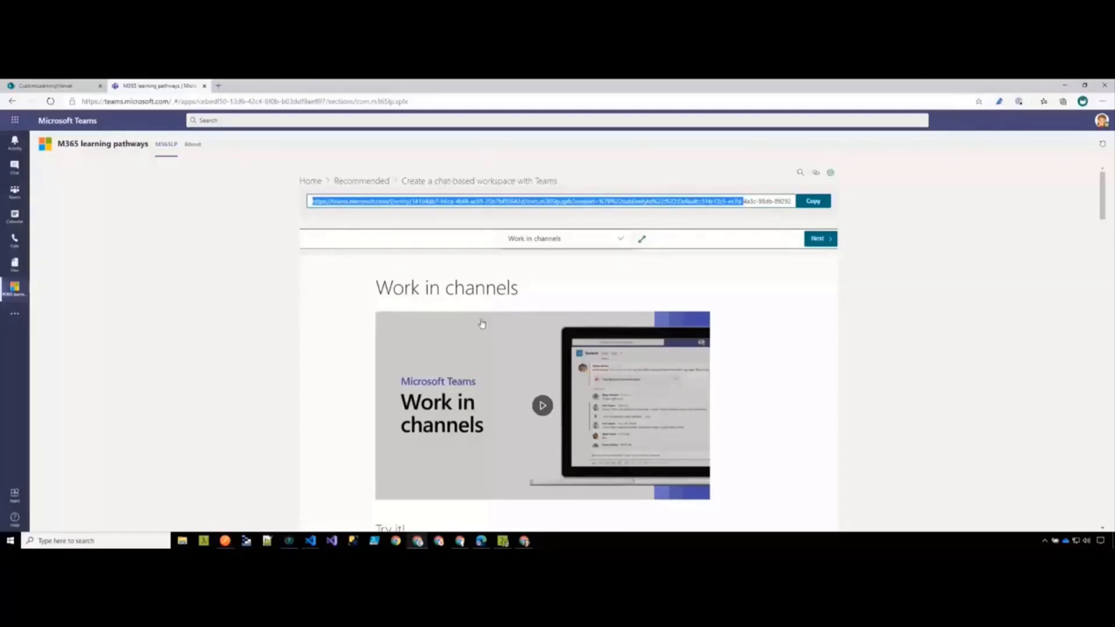
pyautogui.click(809, 200)
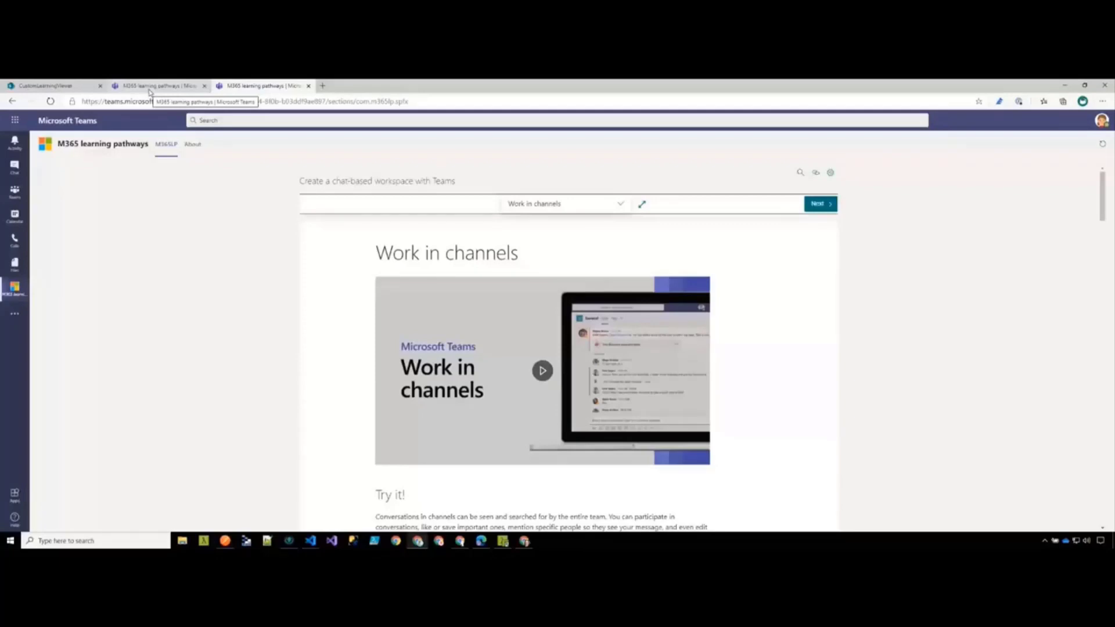
pyautogui.click(149, 87)
pyautogui.click(73, 87)
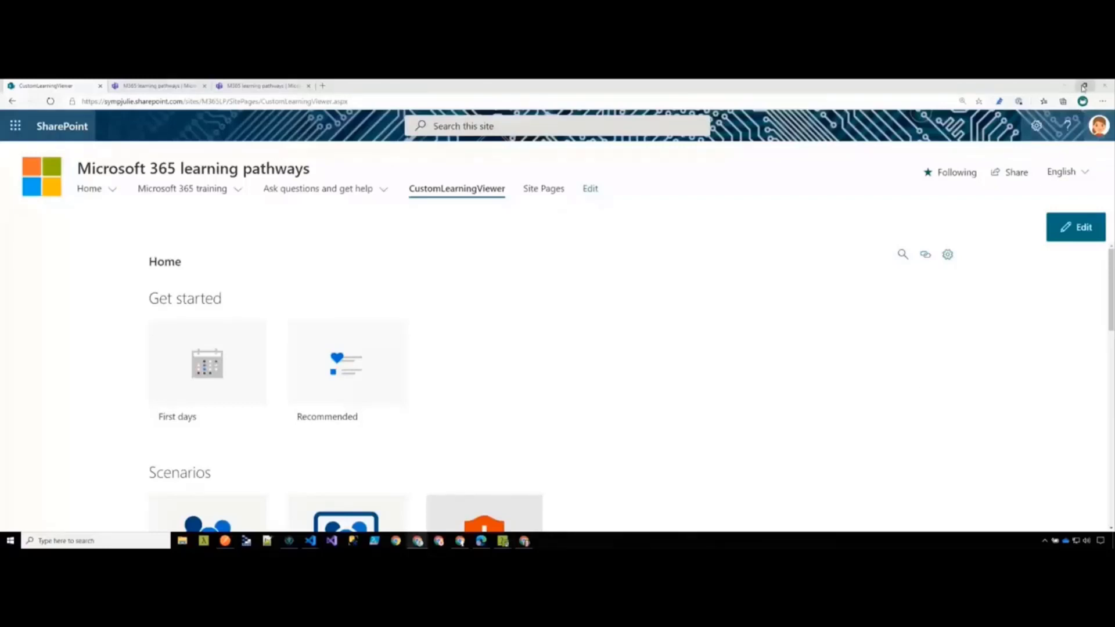
# Step: Re-maximize the browser, scroll to Products, and open Excel's Rows & columns playlist
pyautogui.click(1083, 86)
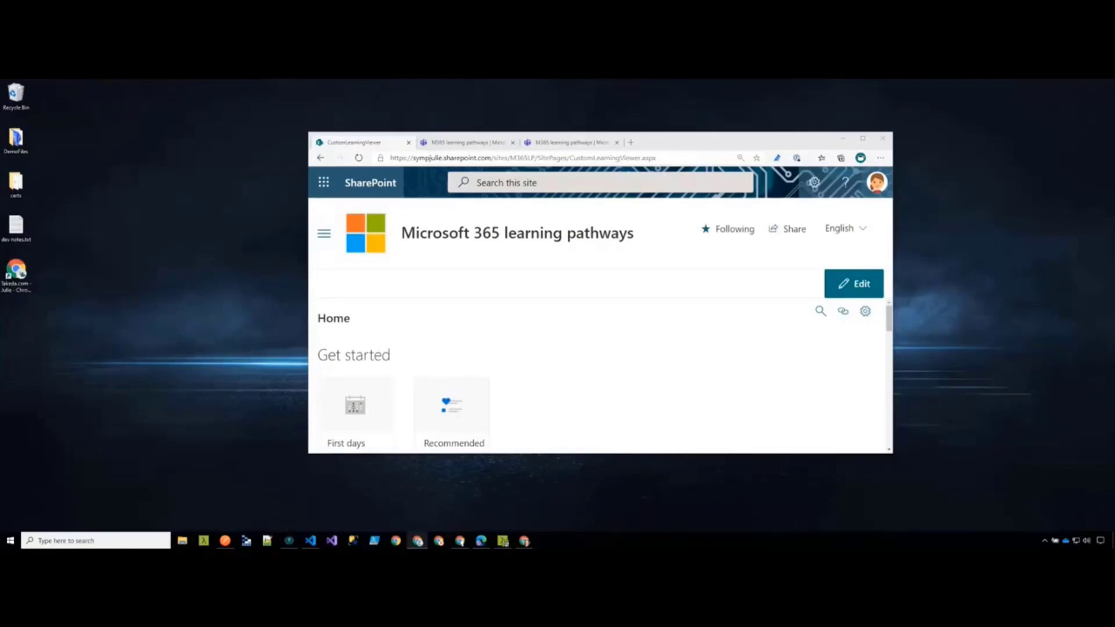
pyautogui.click(863, 138)
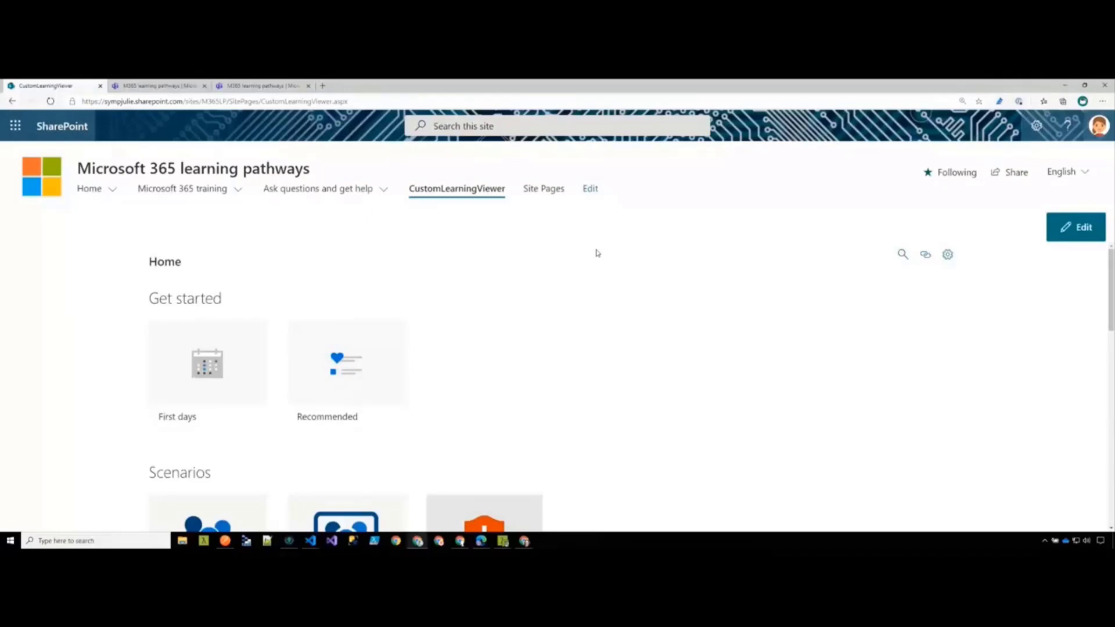
pyautogui.scroll(-1, 565, 298)
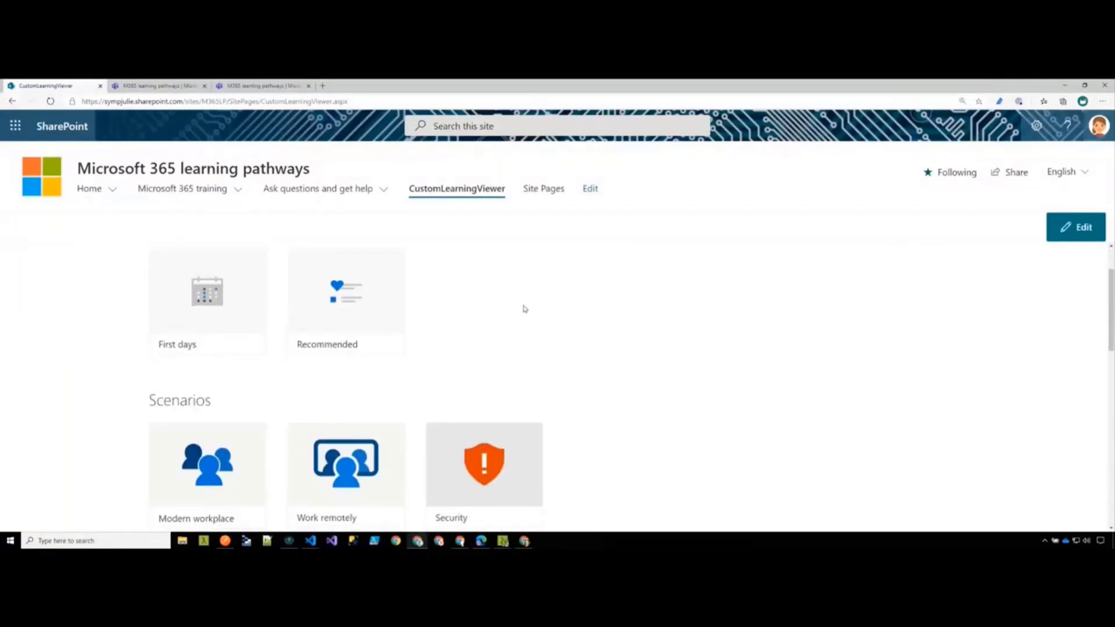
pyautogui.scroll(1, 524, 309)
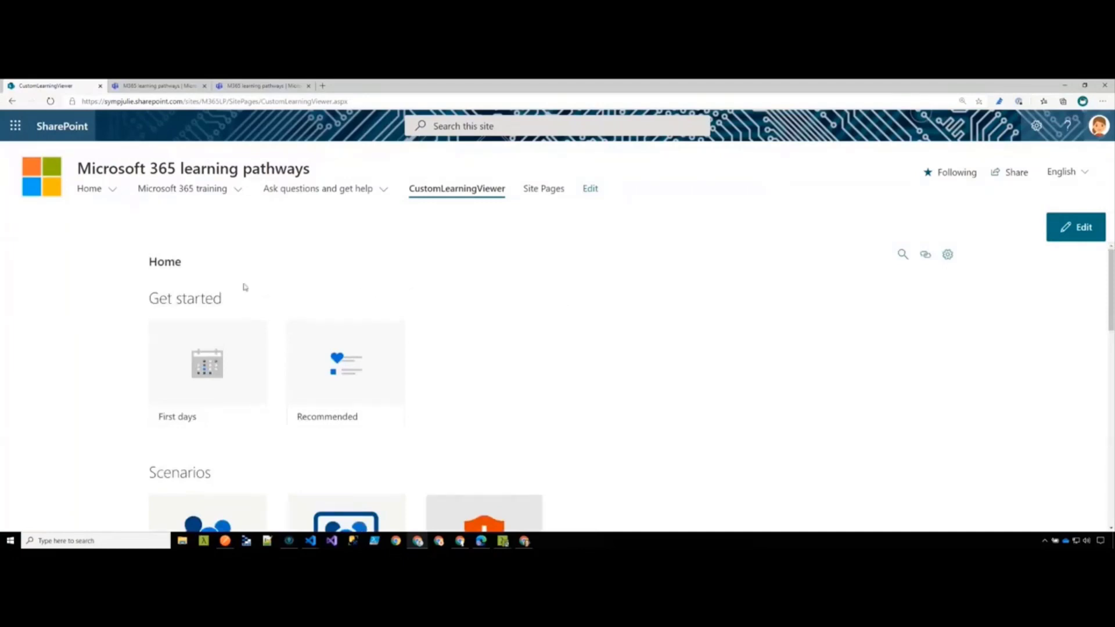
pyautogui.scroll(-1, 244, 288)
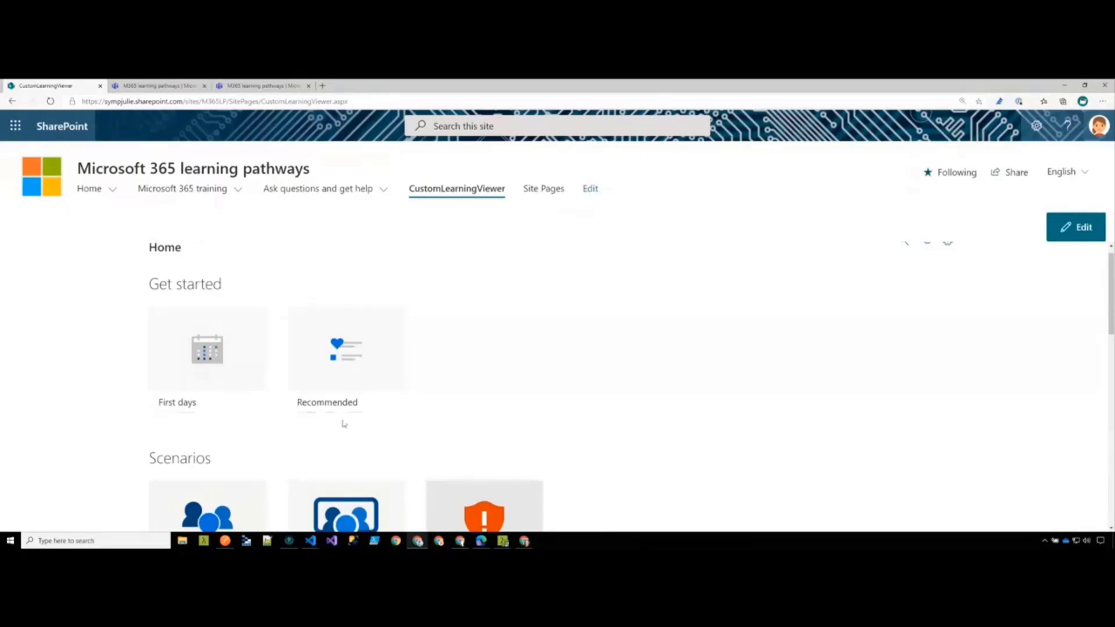
pyautogui.scroll(-1, 344, 424)
pyautogui.scroll(-4, 343, 418)
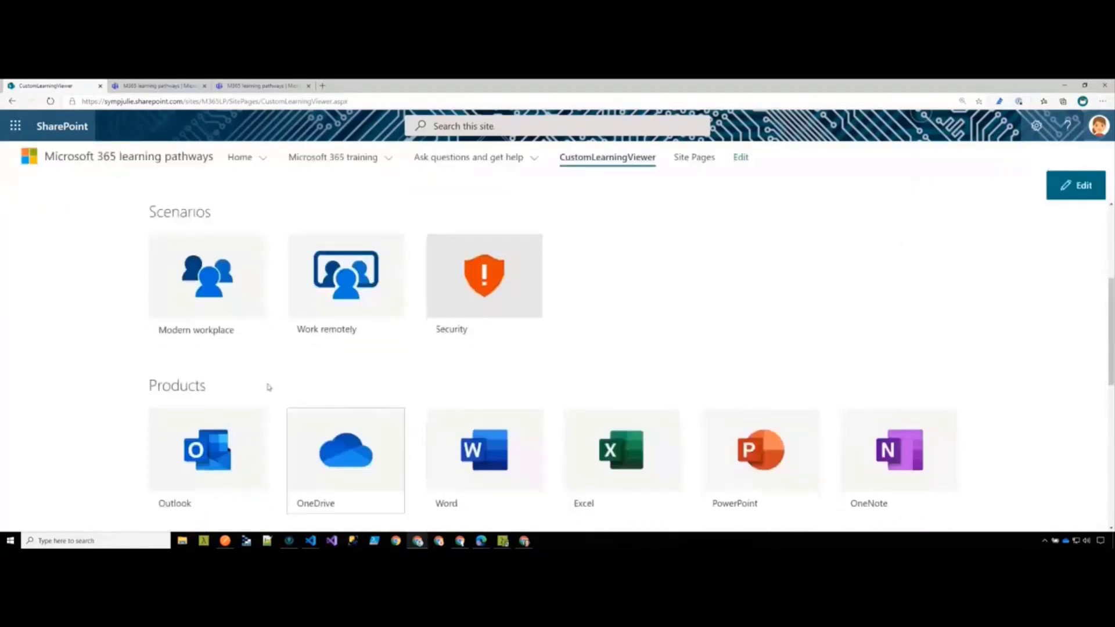
pyautogui.scroll(-3, 336, 472)
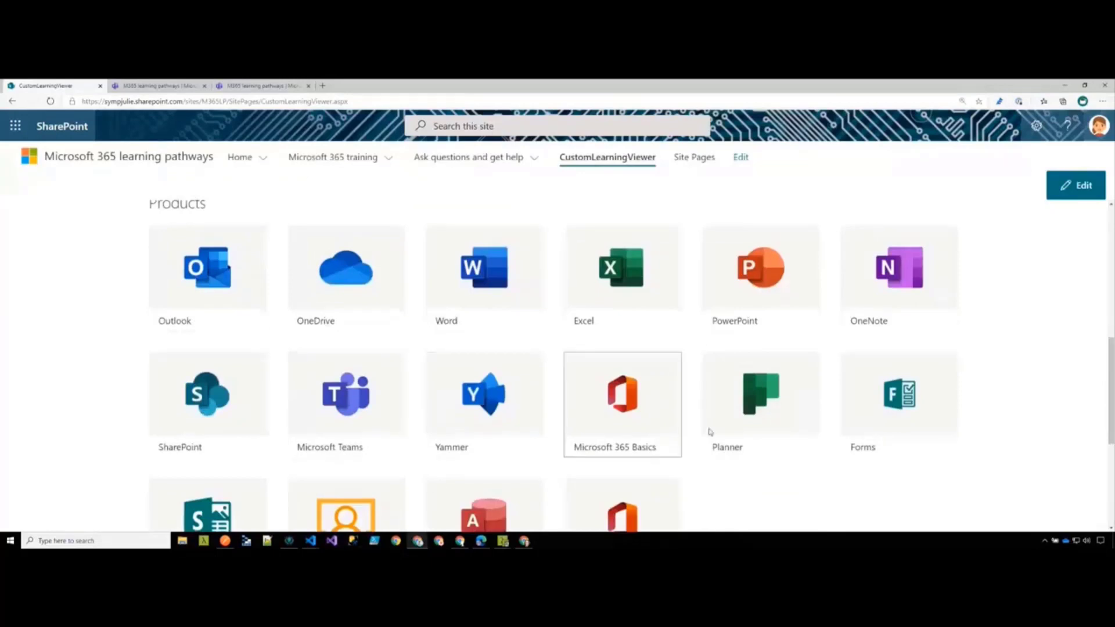
pyautogui.click(615, 320)
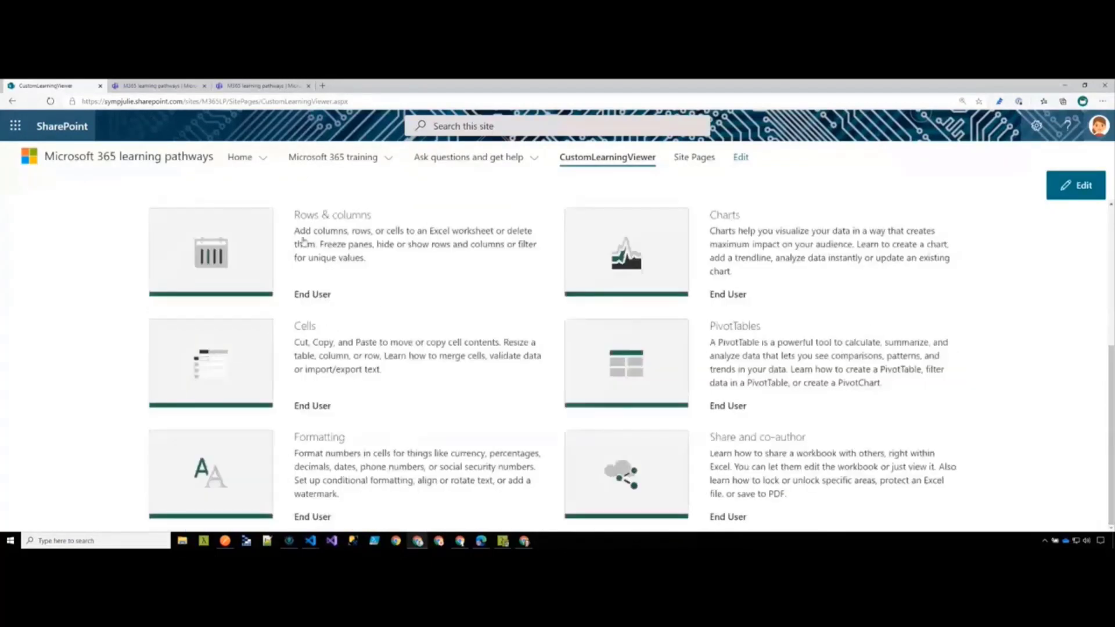
pyautogui.click(250, 266)
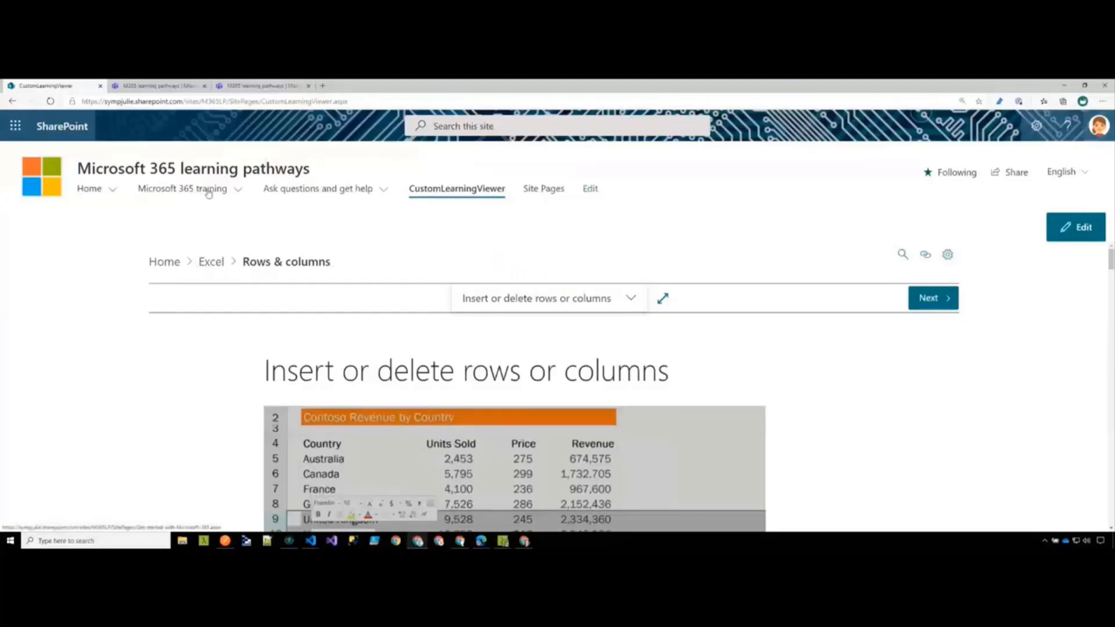
# Step: Open Learning pathways administration from the Home menu and scroll through its First days and Recommended playlists
pyautogui.moveTo(114, 191)
pyautogui.click(105, 239)
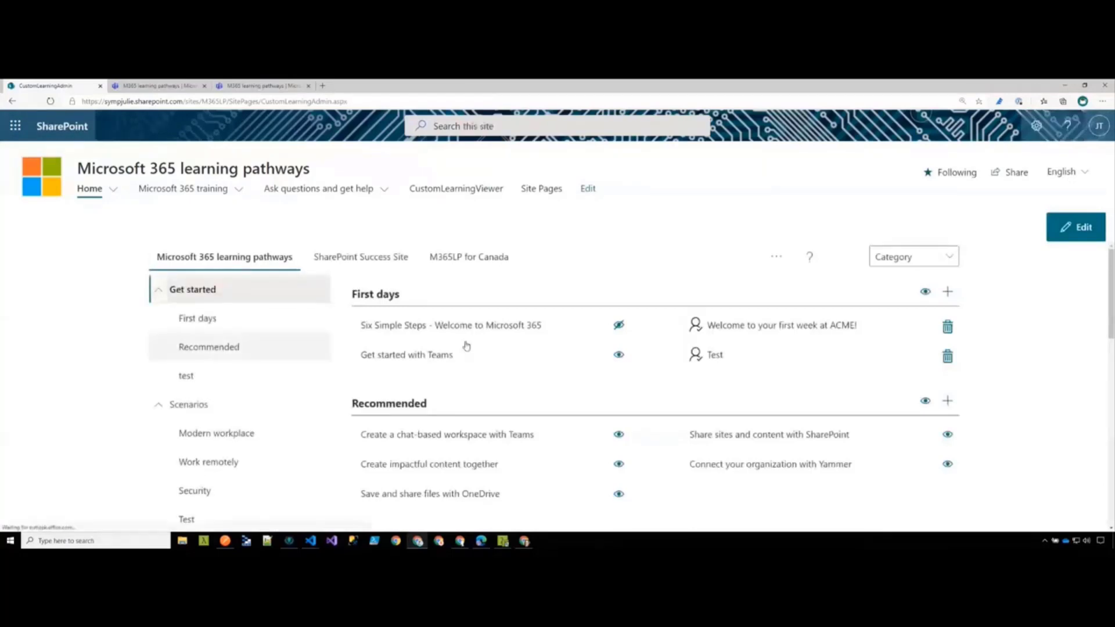
pyautogui.scroll(-1, 522, 354)
pyautogui.scroll(-1, 575, 367)
pyautogui.scroll(2, 542, 390)
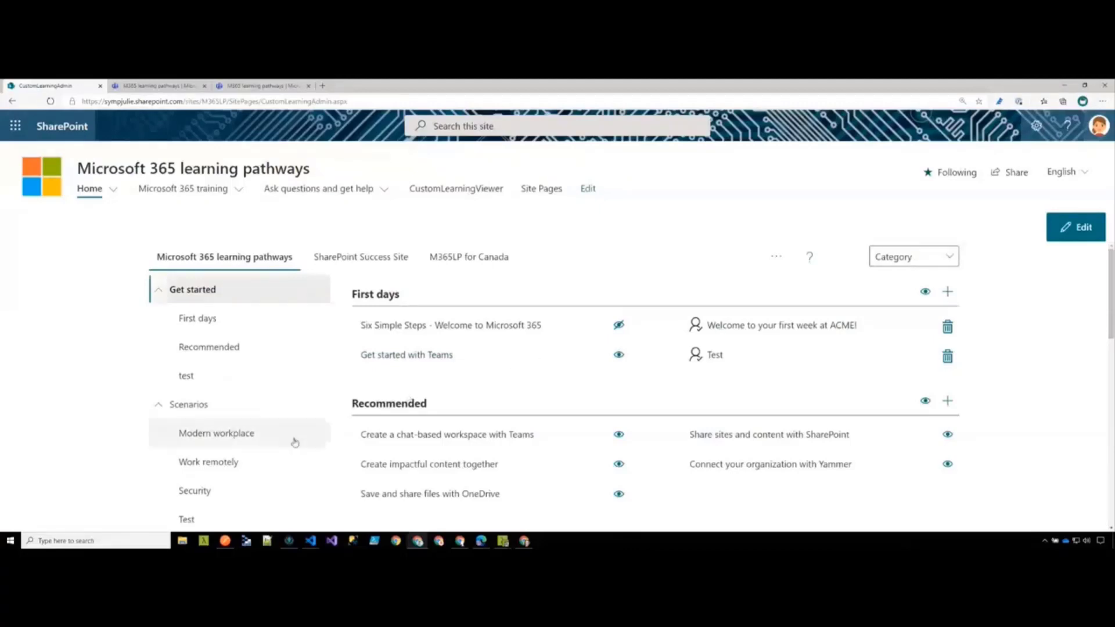
pyautogui.scroll(-2, 273, 452)
pyautogui.scroll(-4, 273, 453)
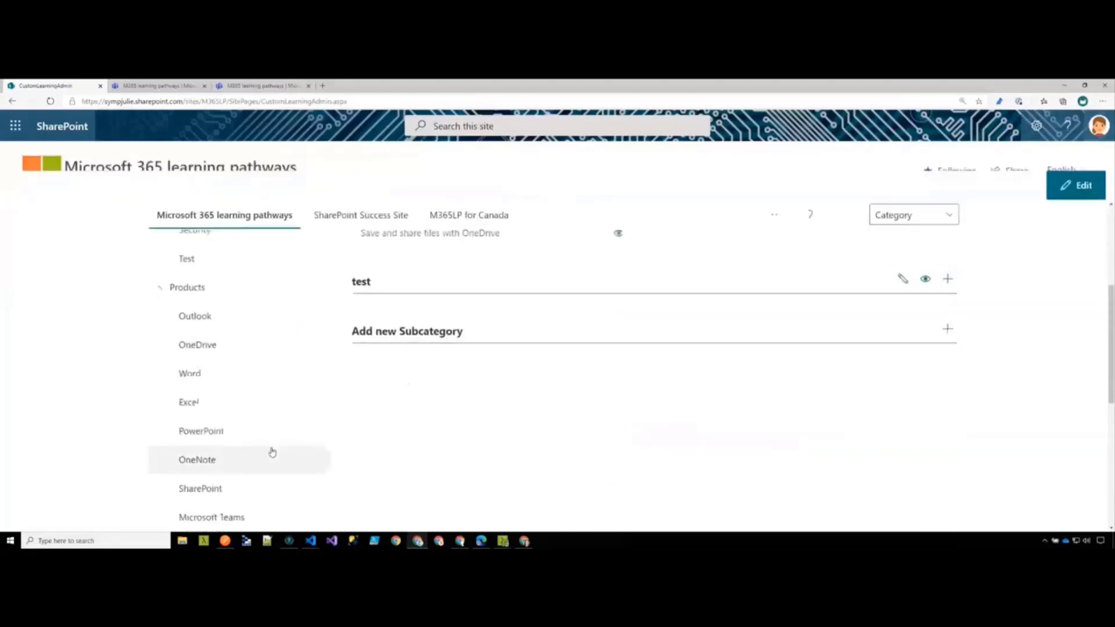
pyautogui.scroll(-3, 276, 438)
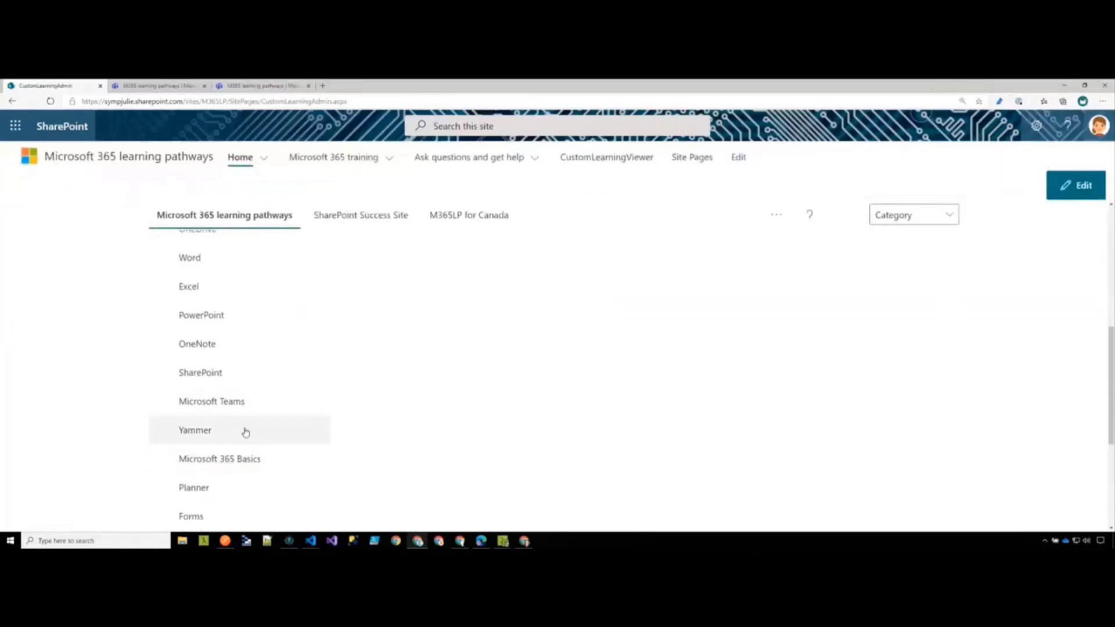
pyautogui.scroll(3, 322, 427)
pyautogui.scroll(3, 322, 426)
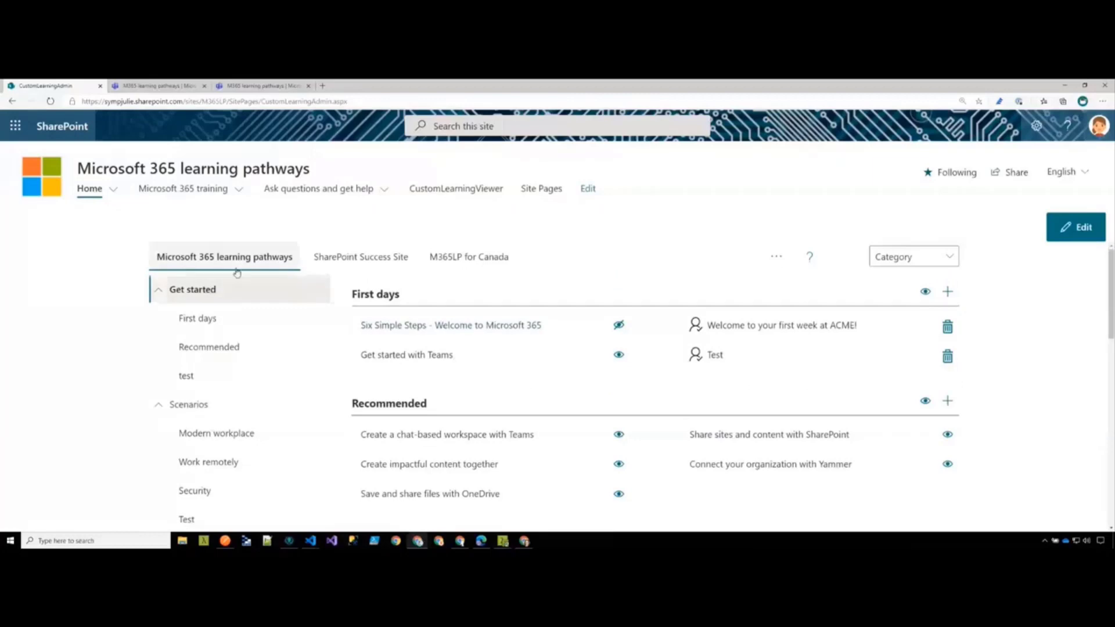
pyautogui.click(358, 257)
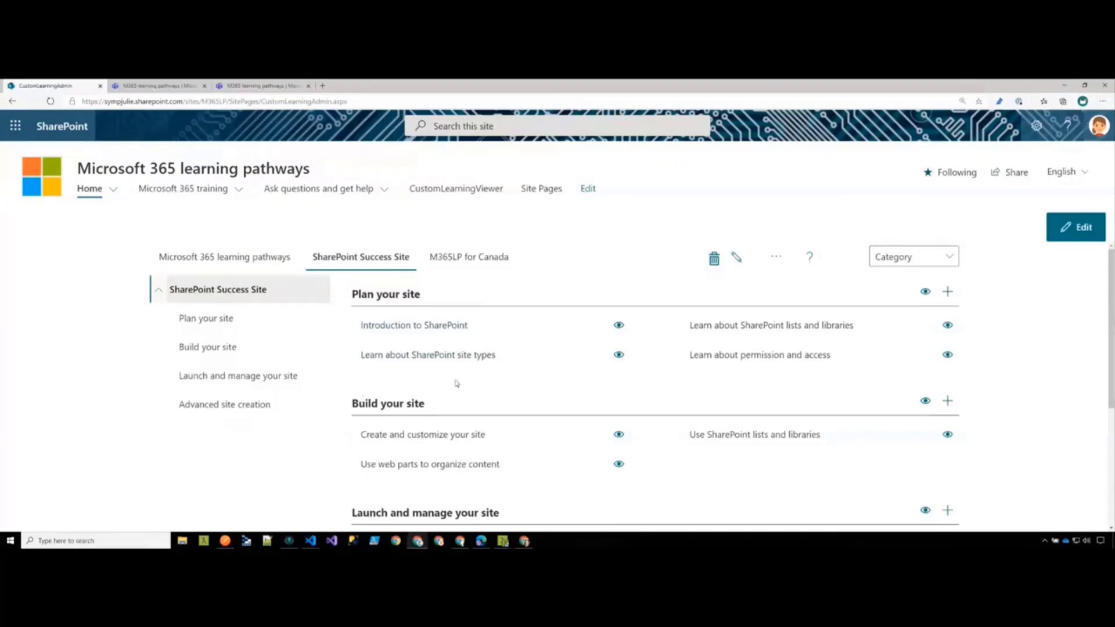
pyautogui.scroll(-1, 457, 384)
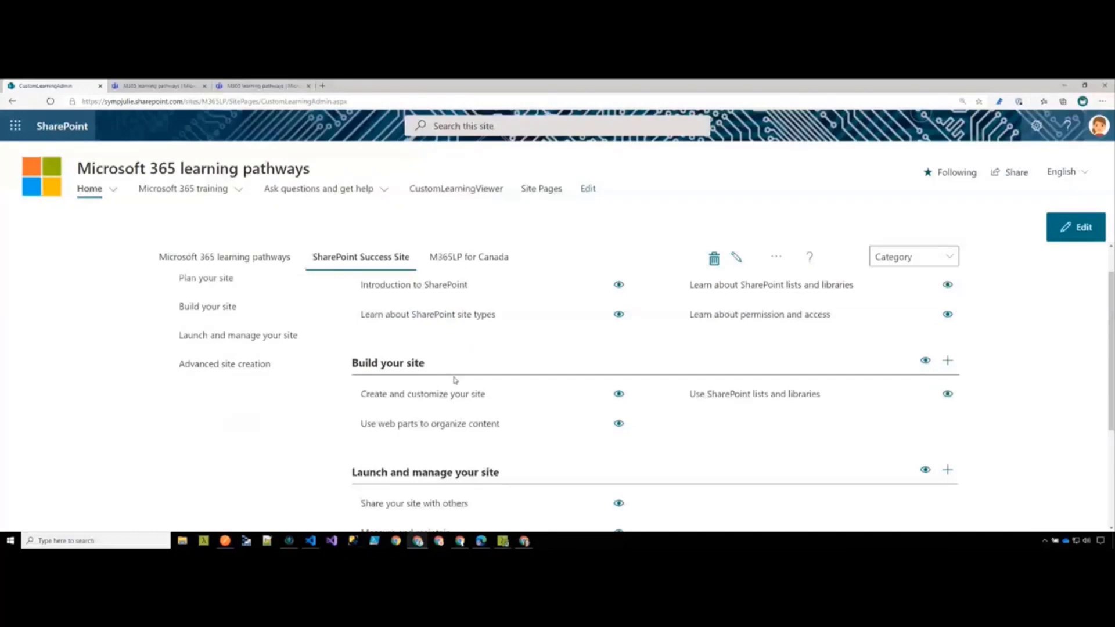
pyautogui.scroll(1, 455, 380)
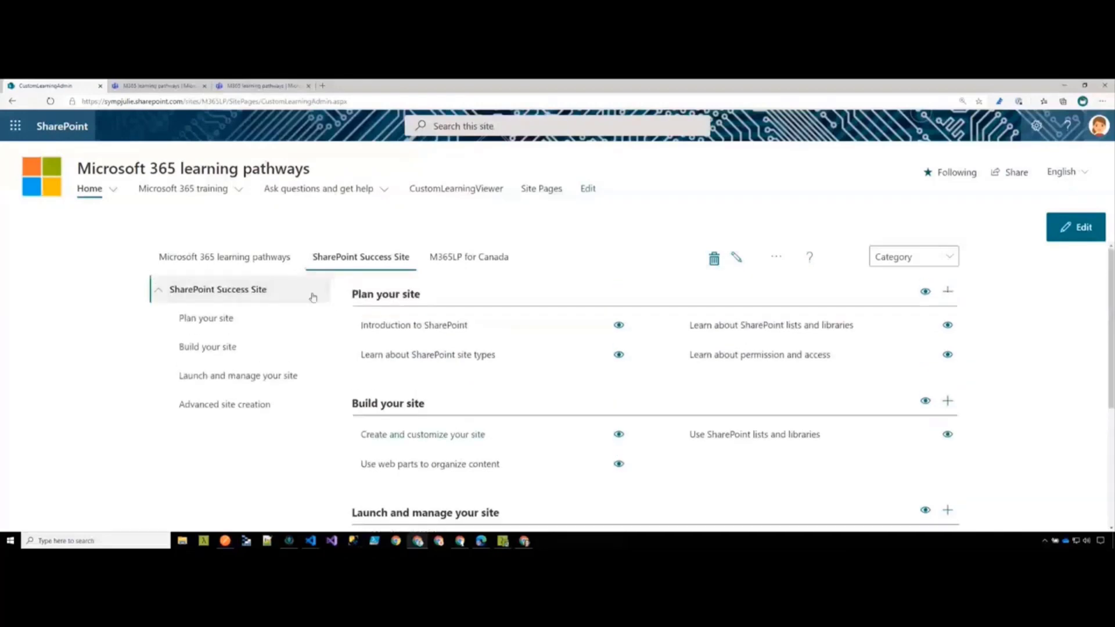
pyautogui.click(263, 266)
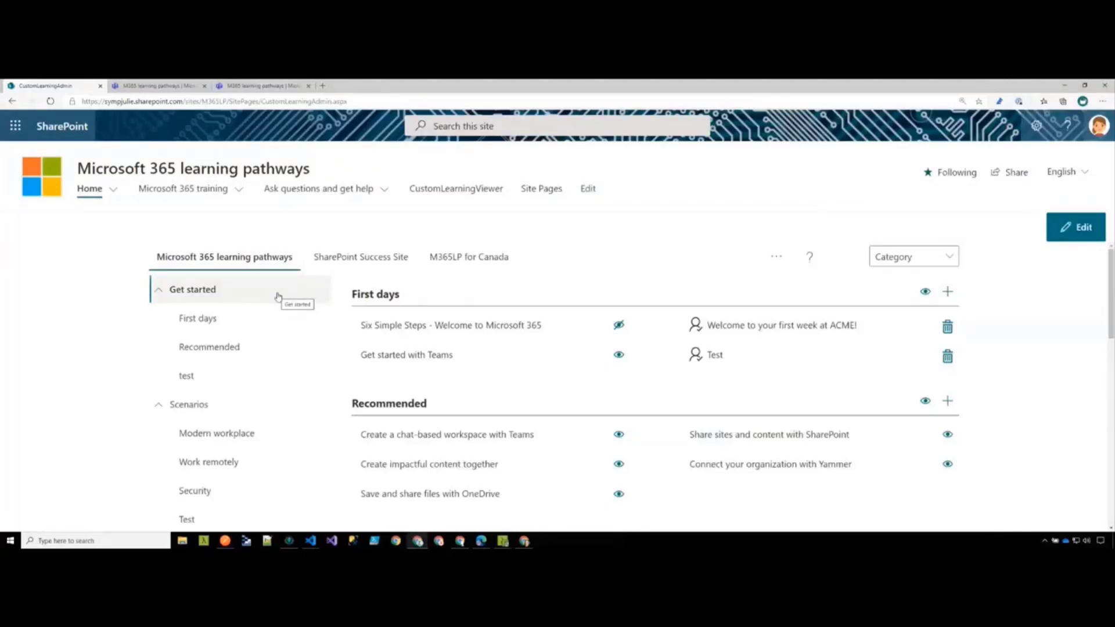
# Step: In a new tab, go to lookbook.microsoft.com and open the Microsoft 365 learning pathways design at 150% zoom
pyautogui.click(322, 85)
pyautogui.write('lookbook.microsoft.com')
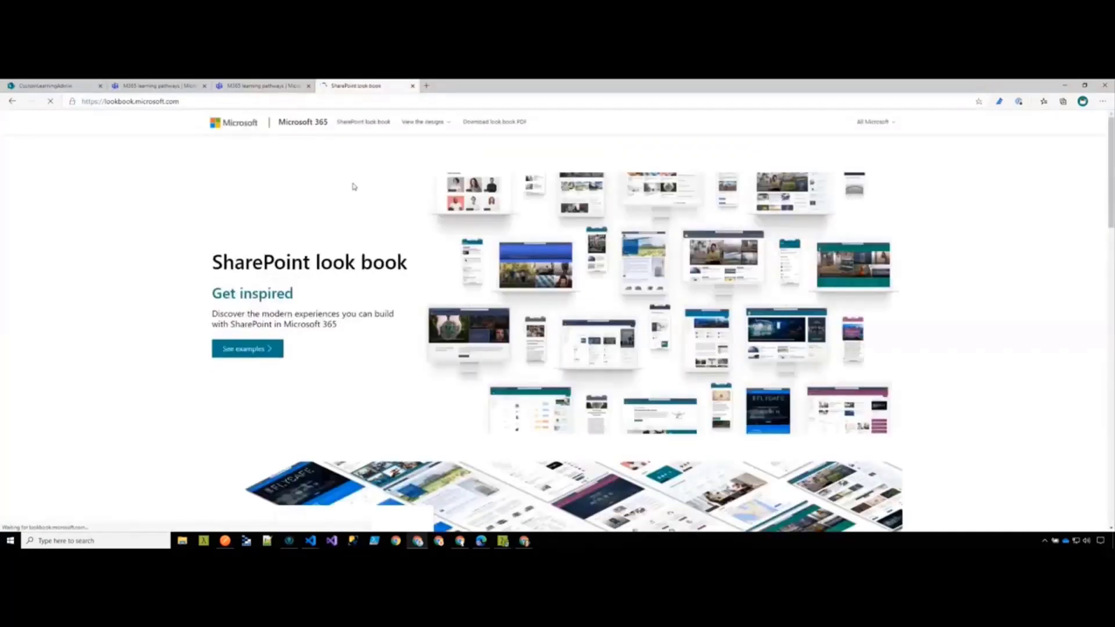
pyautogui.click(418, 123)
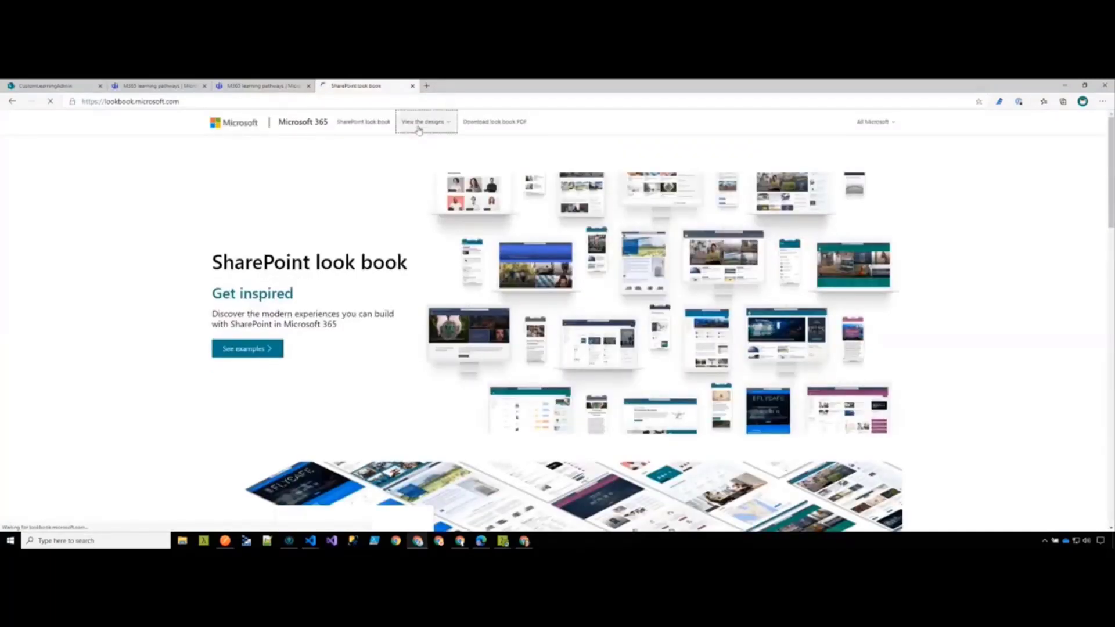
pyautogui.moveTo(436, 236)
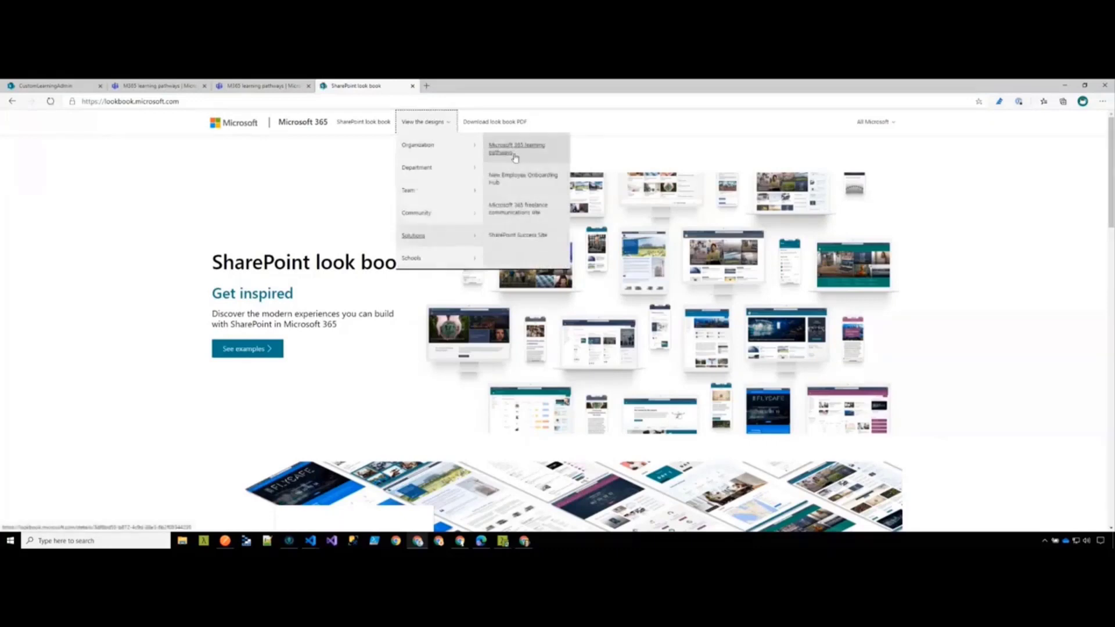
pyautogui.hotkey('ctrl', '+')
pyautogui.hotkey('ctrl', '+')
pyautogui.hotkey('ctrl', '+')
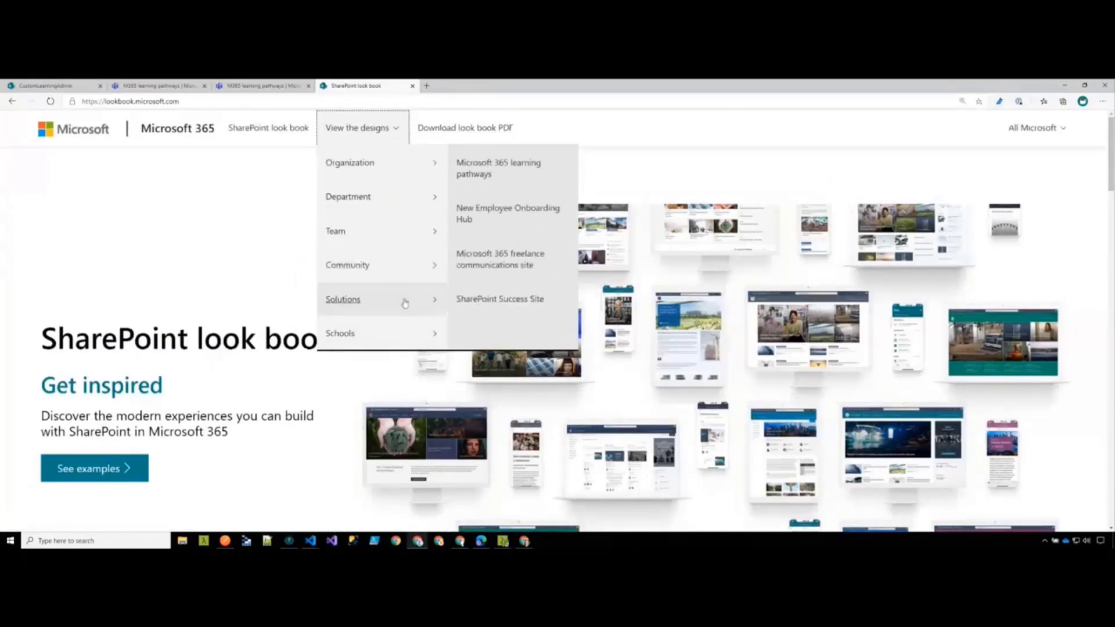
pyautogui.click(480, 173)
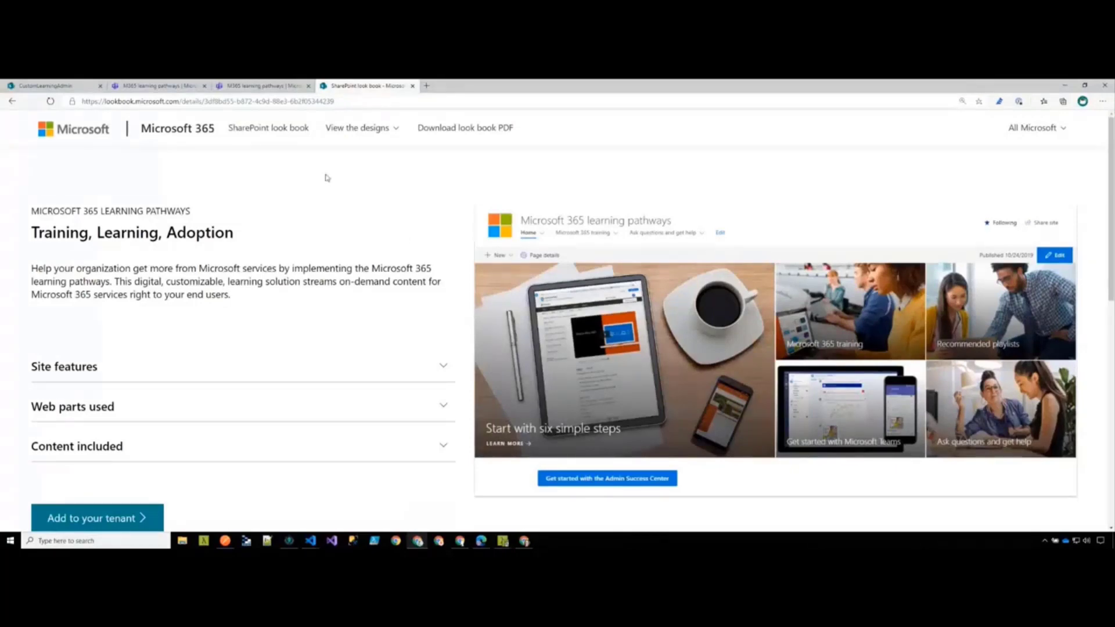
# Step: Read the SharePoint Success Site design page, then switch back to the CustomLearningAdmin tab with Ctrl+1
pyautogui.click(357, 132)
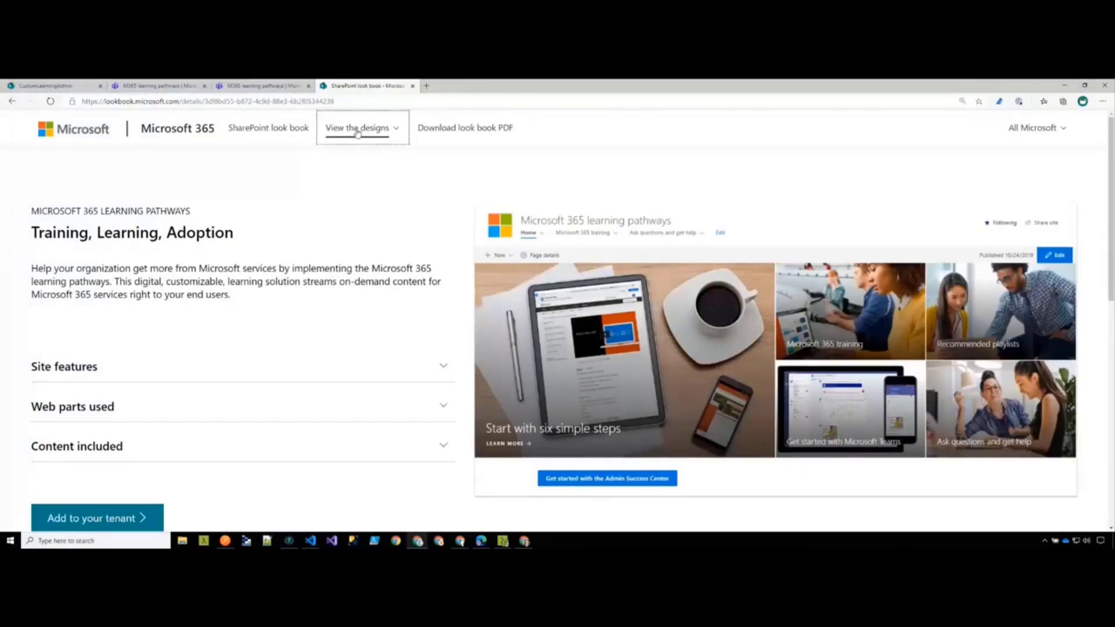
pyautogui.moveTo(362, 309)
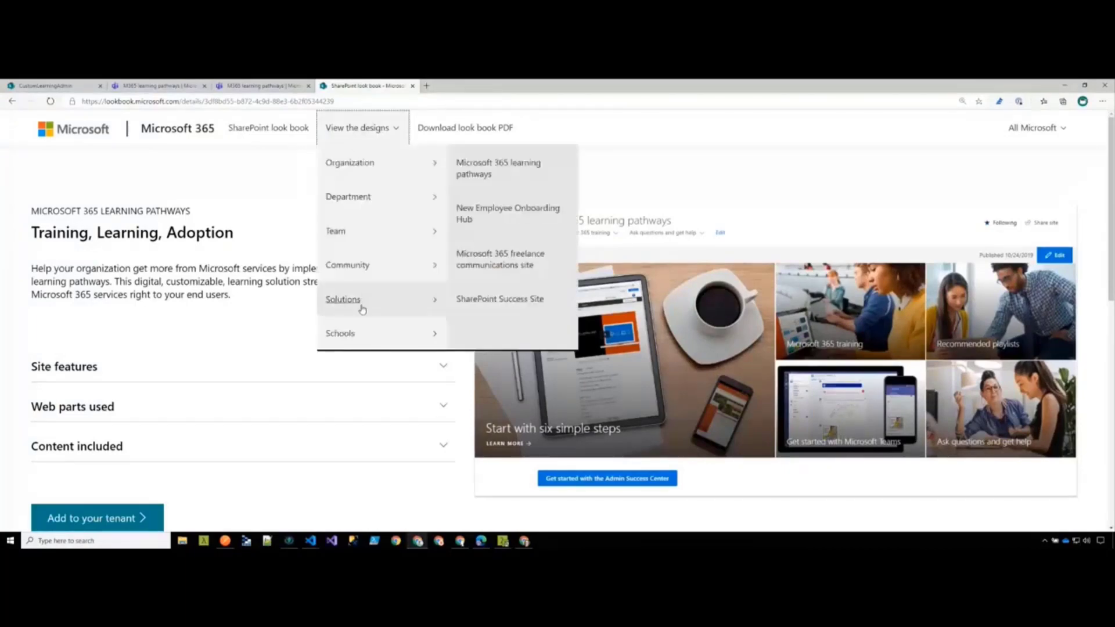
pyautogui.click(464, 307)
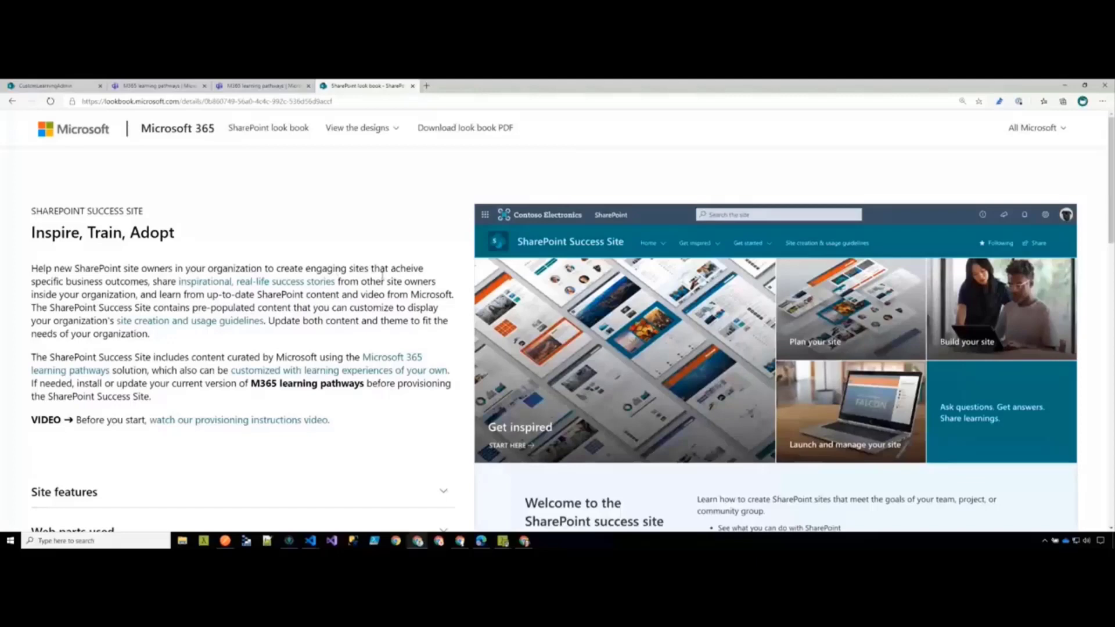
pyautogui.scroll(-1, 382, 275)
pyautogui.moveTo(31, 377); pyautogui.dragTo(360, 382)
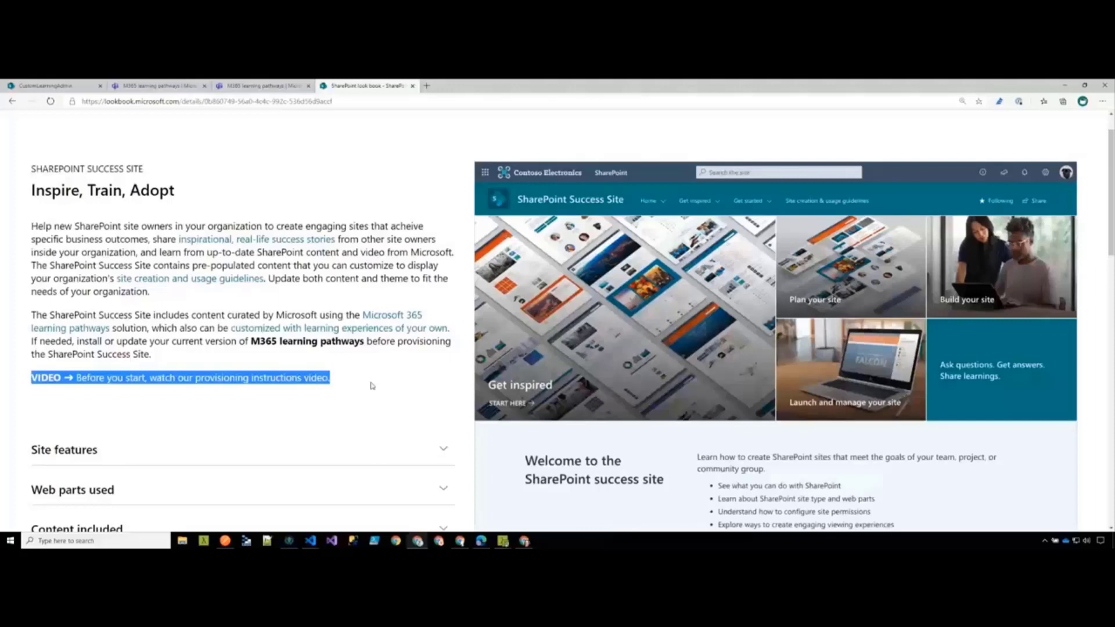
pyautogui.hotkey('ctrl', '1')
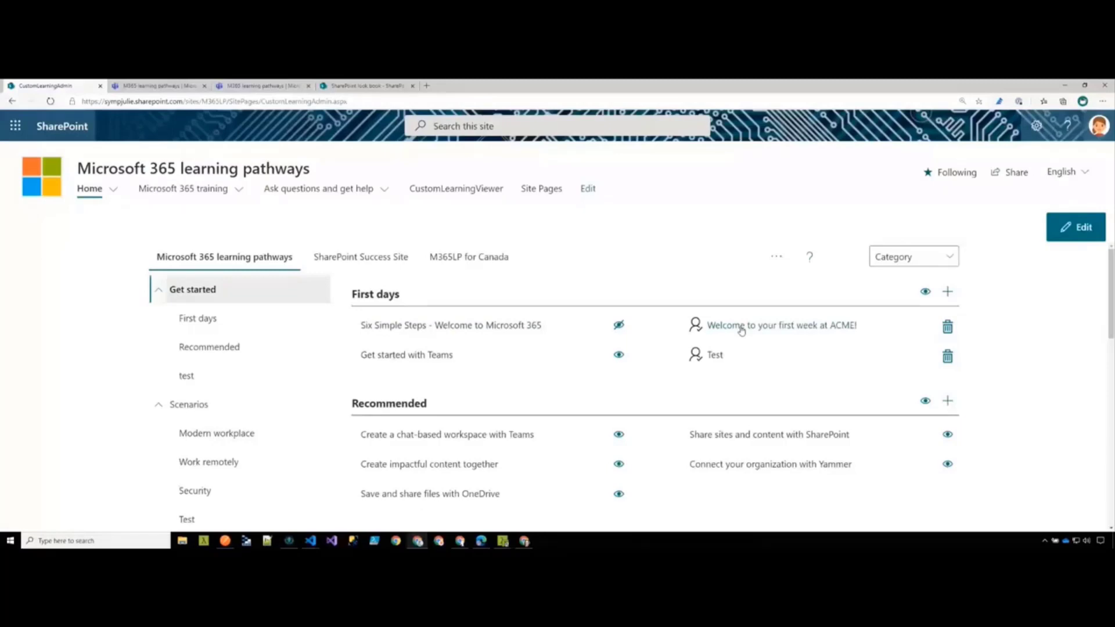
# Step: Open the 'Welcome to your first week at ACME!' playlist under First days and review its Playlist Assets
pyautogui.moveTo(741, 331); pyautogui.dragTo(567, 393)
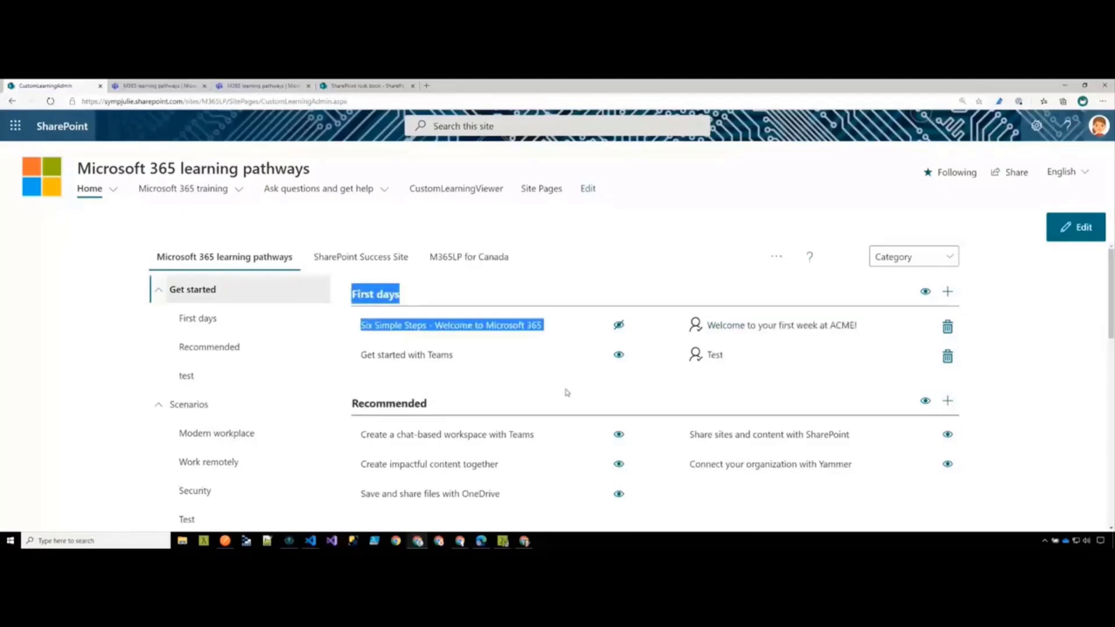
pyautogui.click(523, 338)
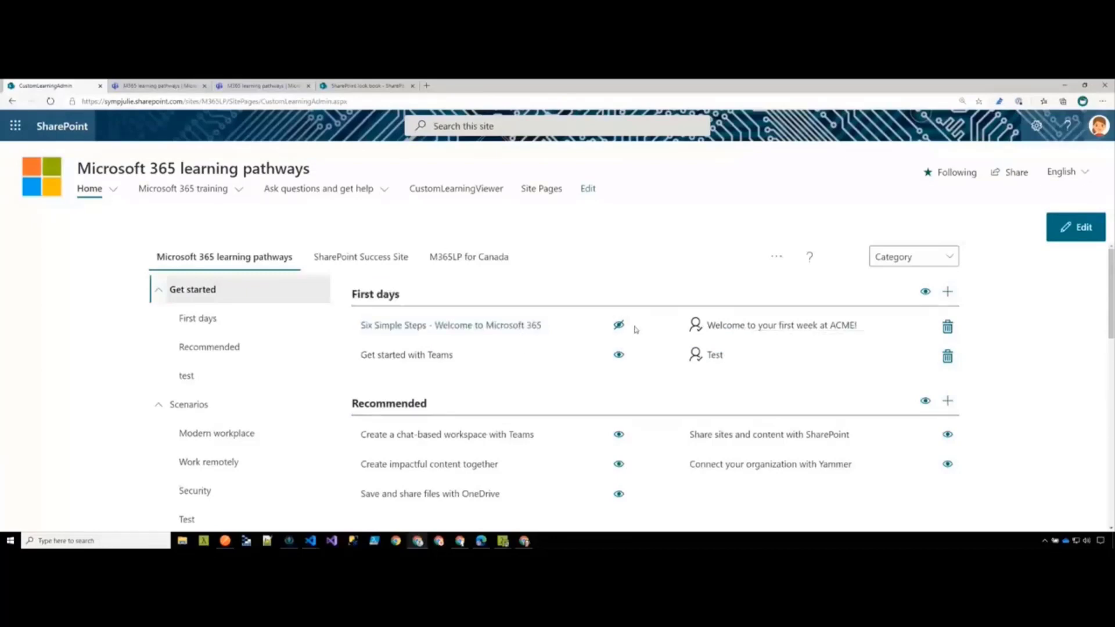
pyautogui.click(766, 330)
pyautogui.scroll(-1, 706, 321)
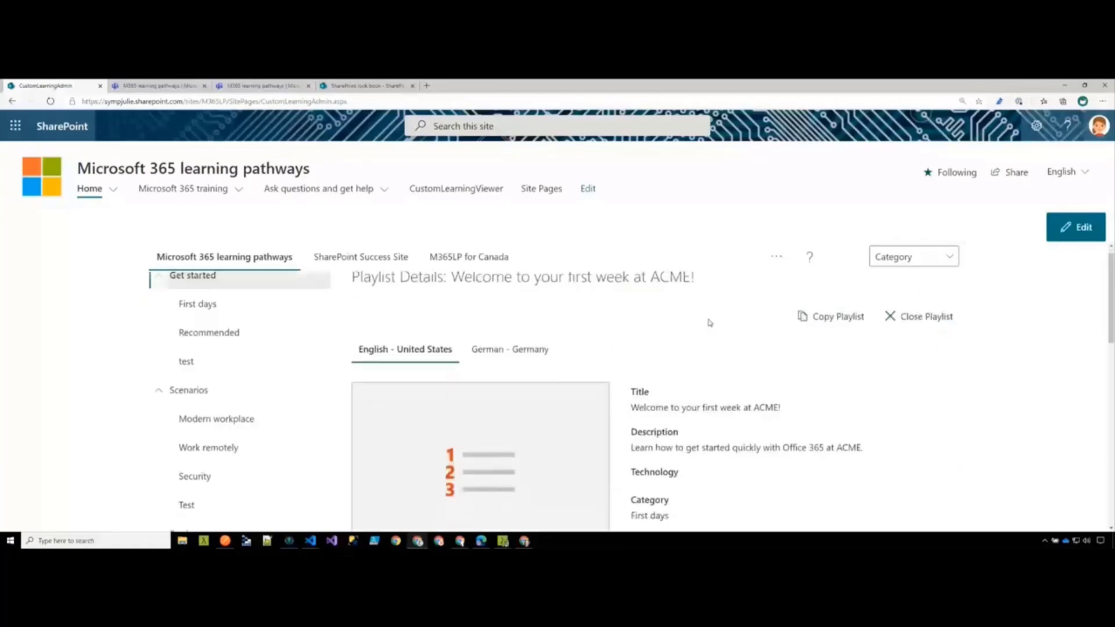
pyautogui.scroll(1, 710, 323)
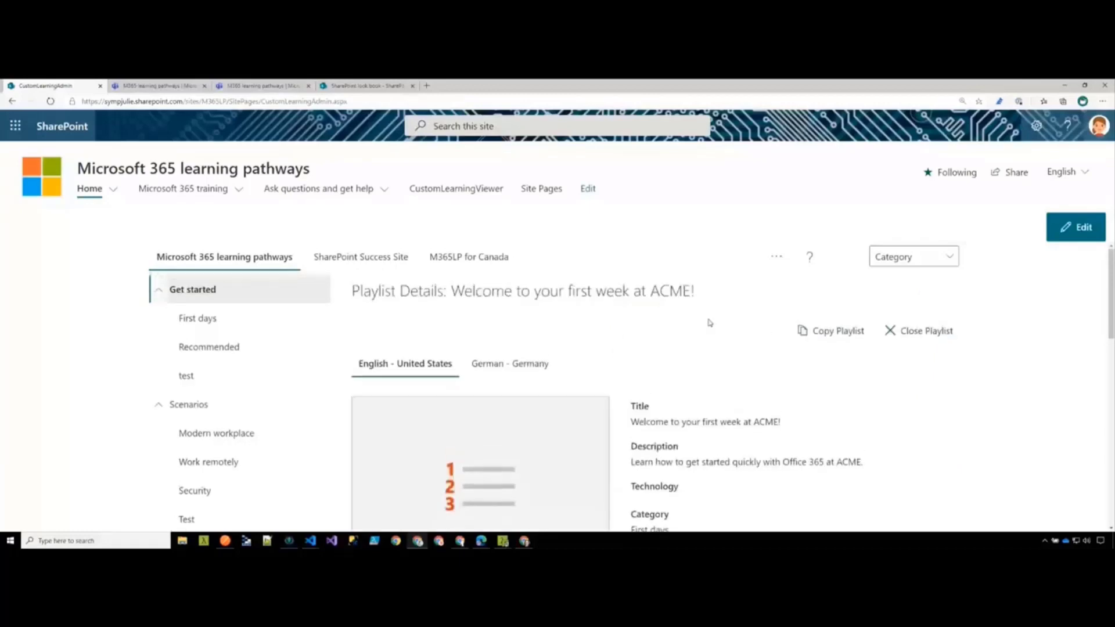
pyautogui.scroll(-5, 709, 322)
pyautogui.scroll(-3, 721, 329)
pyautogui.scroll(1, 707, 331)
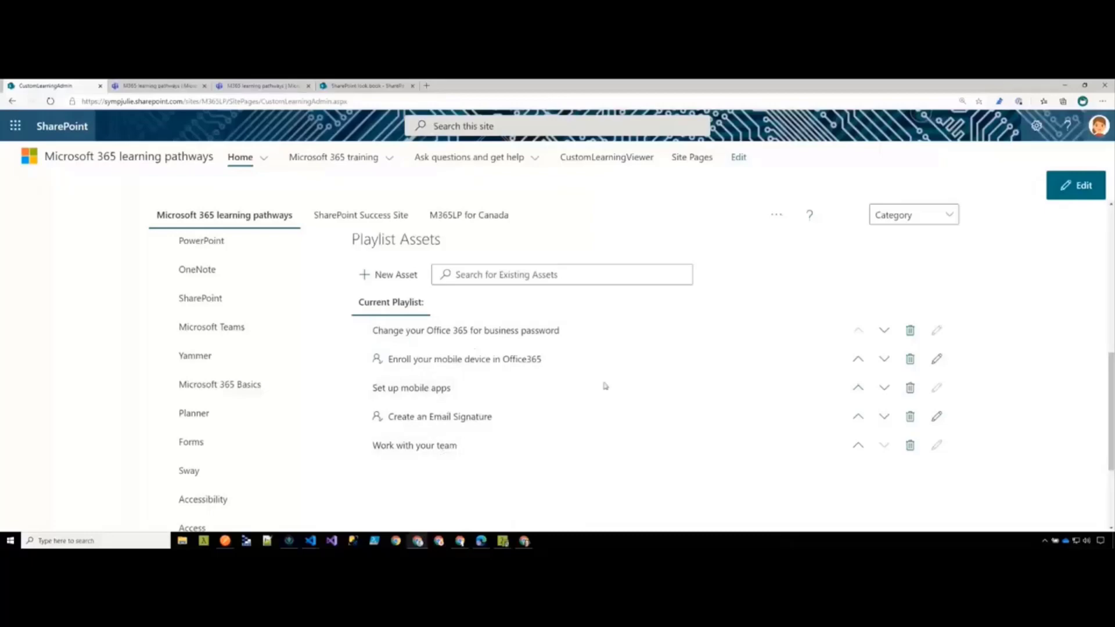
pyautogui.scroll(5, 604, 386)
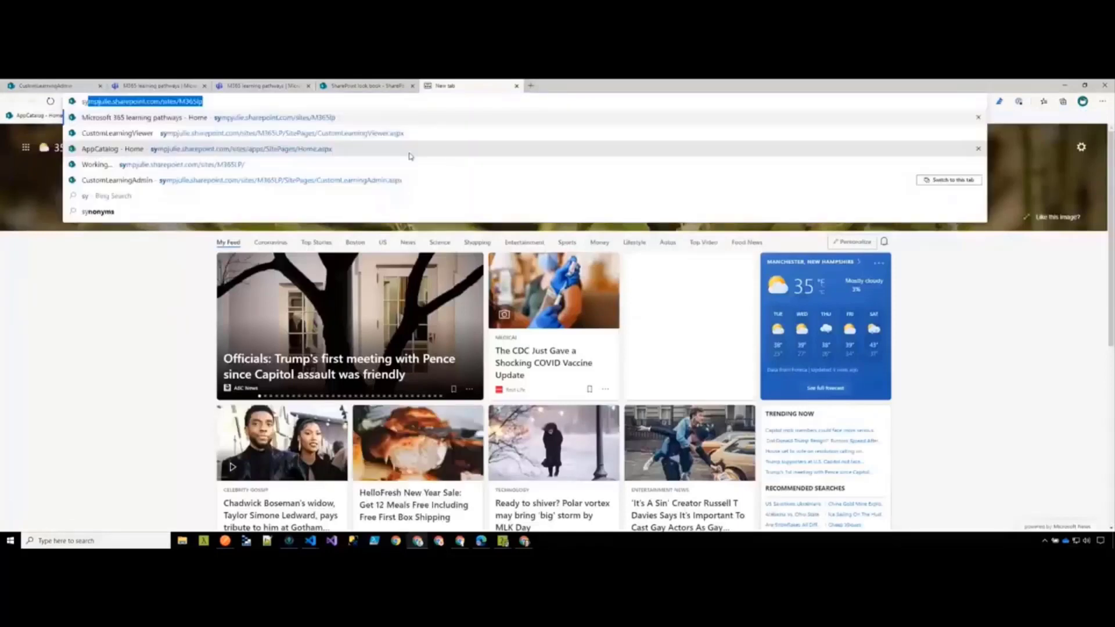
# Step: Go to the acmEHR site address on the tenant's SharePoint domain to load ACME Human Resources
pyautogui.write('sites')
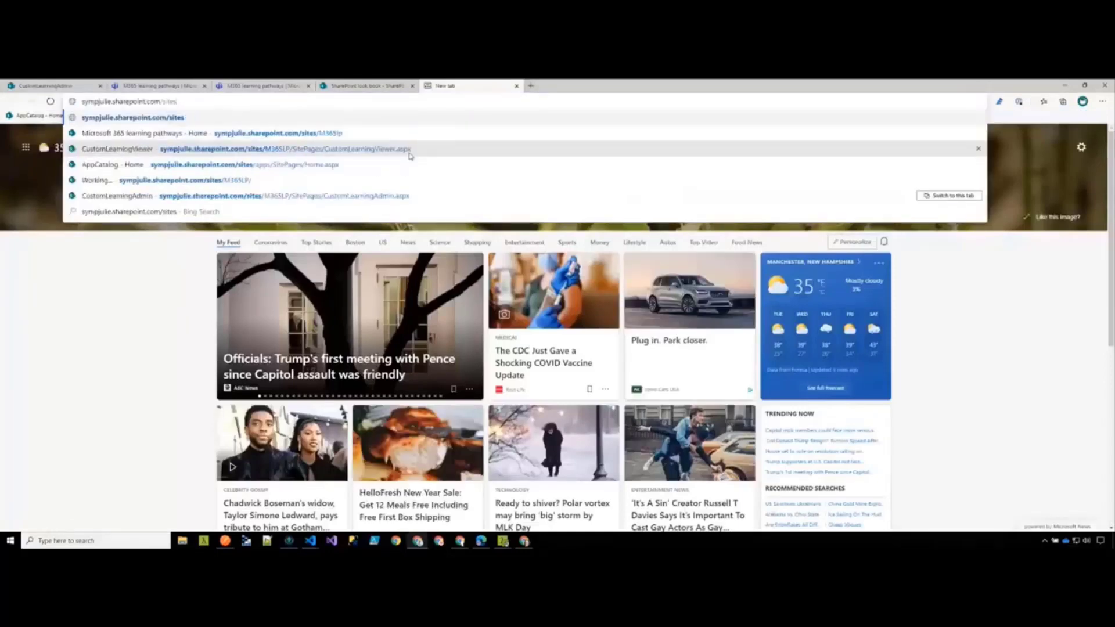
pyautogui.write('/acm')
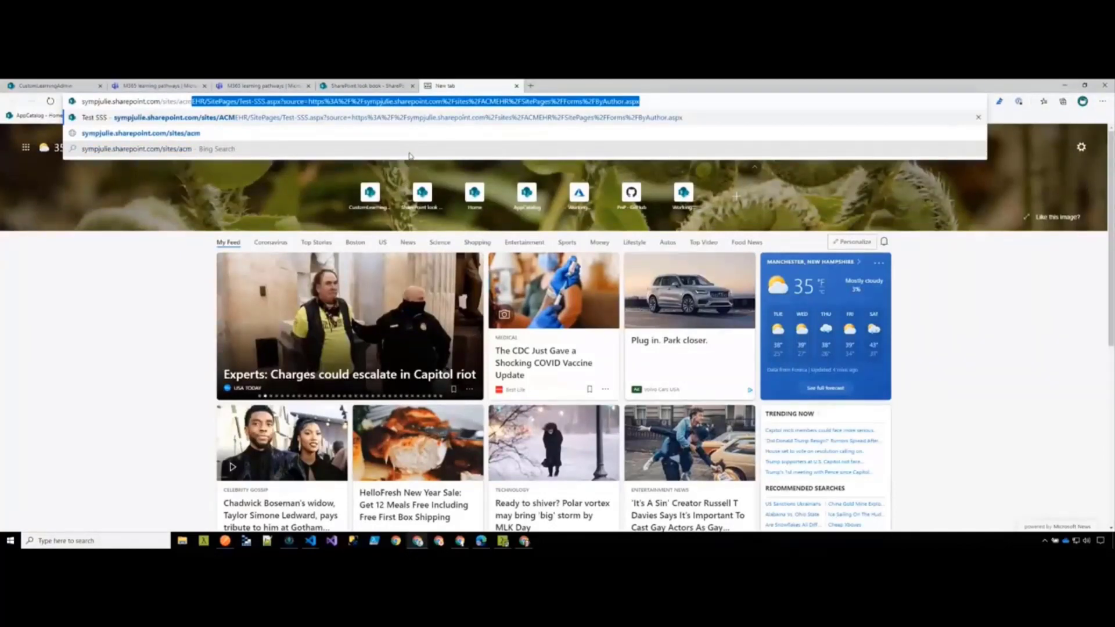
pyautogui.write('EHR')
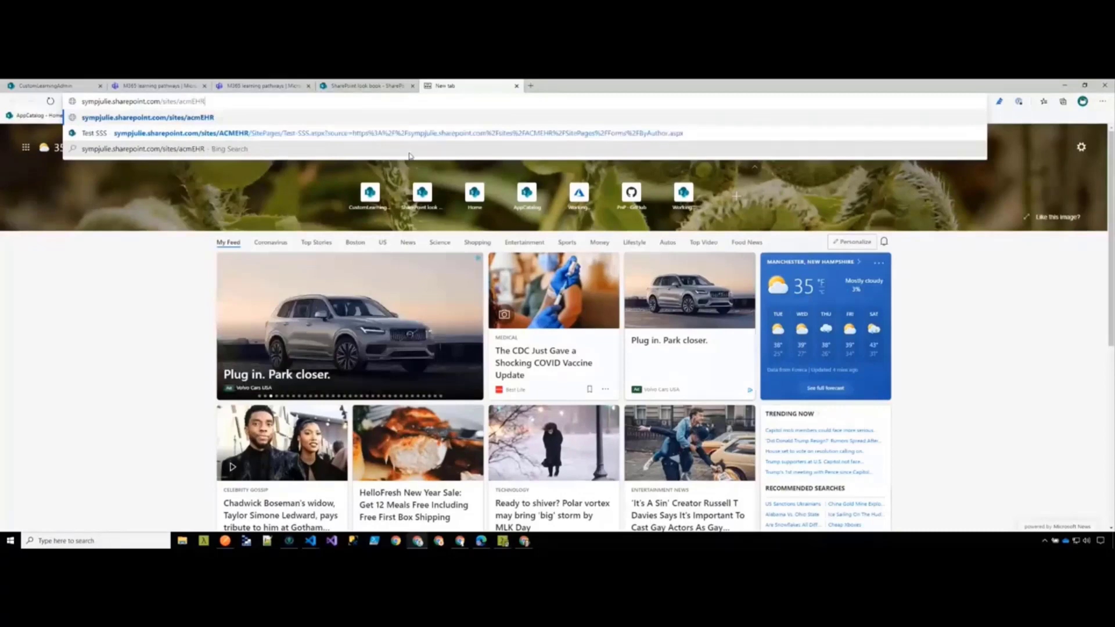
pyautogui.press('Return')
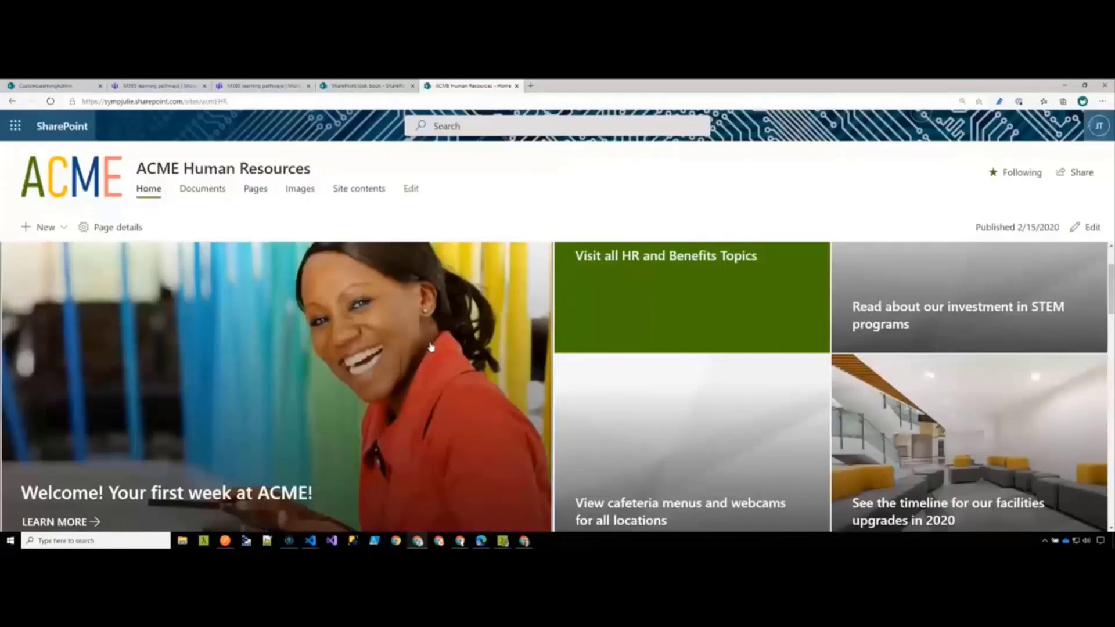
# Step: Open the 'Welcome! Your first week at ACME!' hero tile and look over the page's topics and video
pyautogui.click(198, 422)
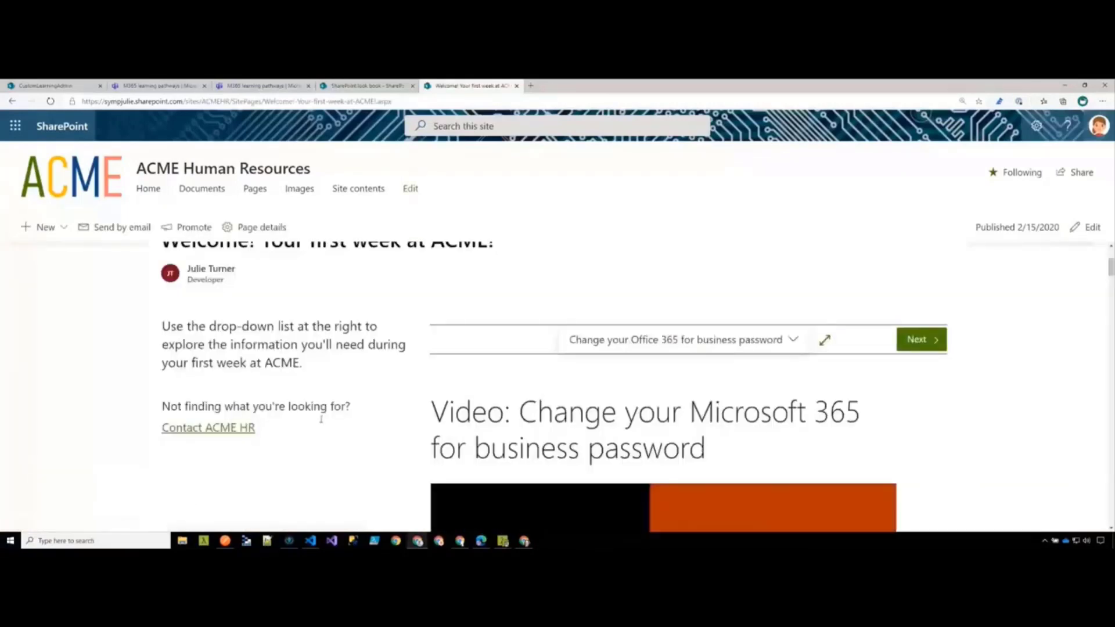
pyautogui.scroll(-2, 318, 409)
pyautogui.scroll(3, 305, 388)
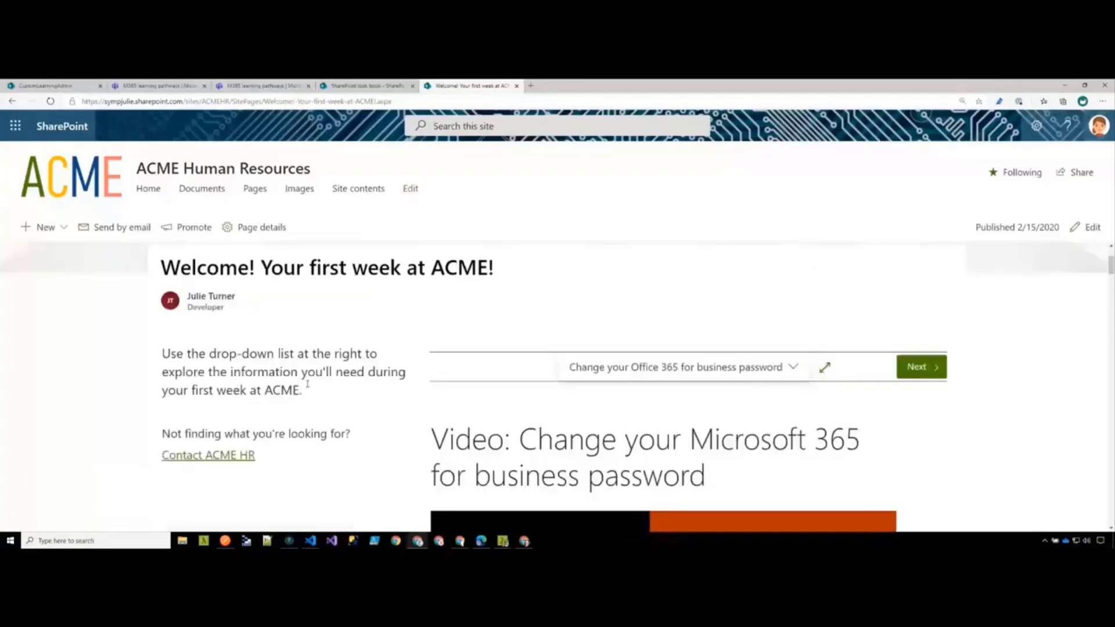
pyautogui.scroll(1, 316, 406)
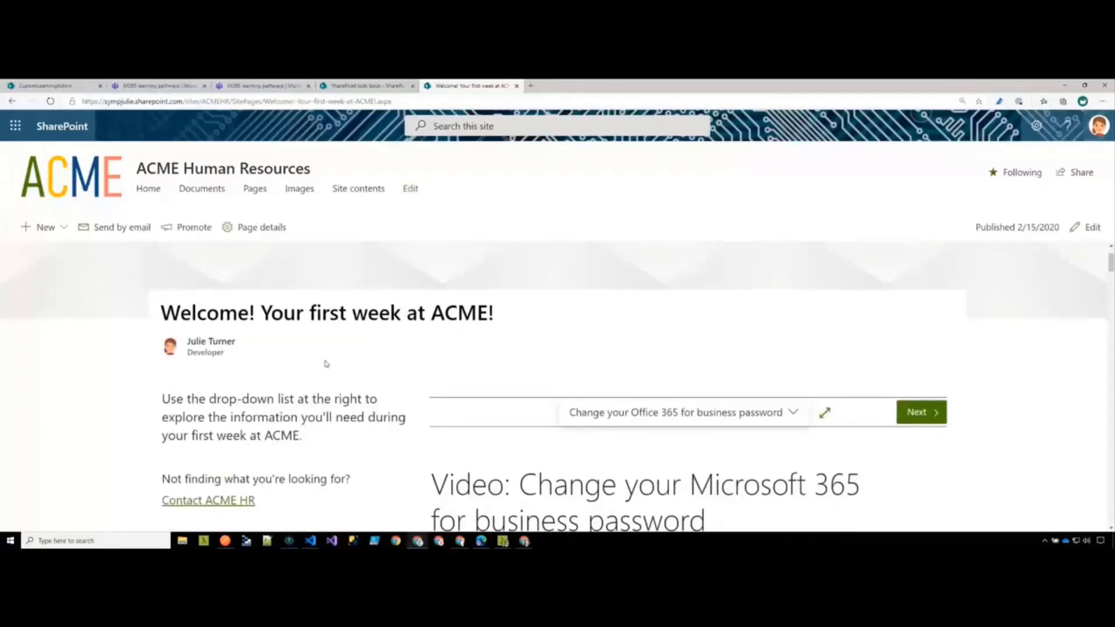